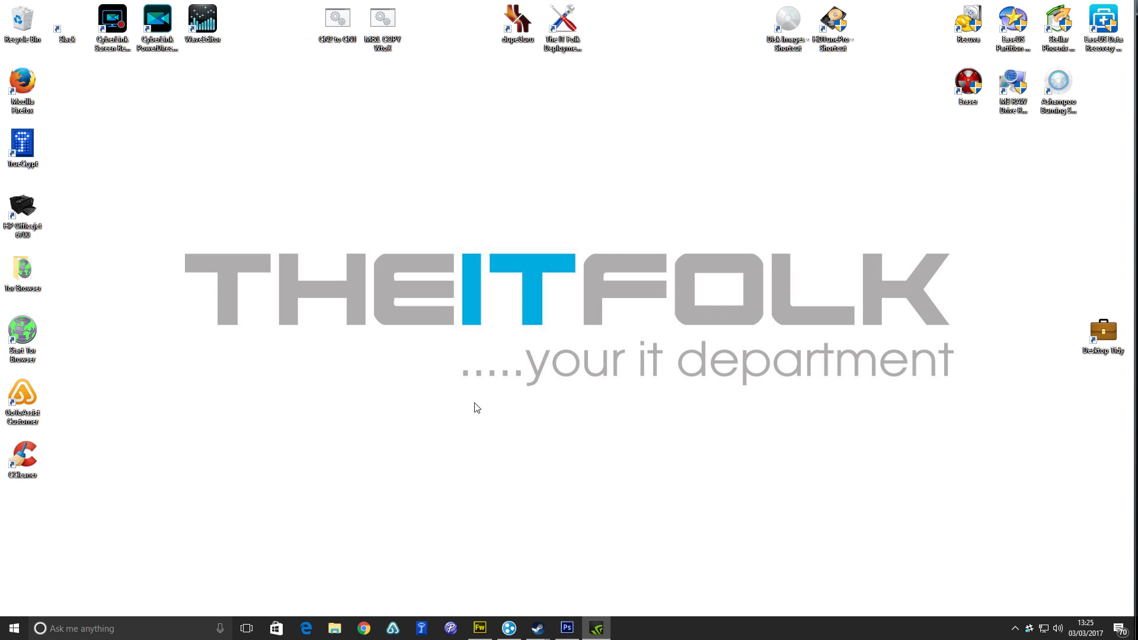
Open Chrome, search for bleeping computer, and go to the Downloads section of BleepingComputer.com.
click(371, 630)
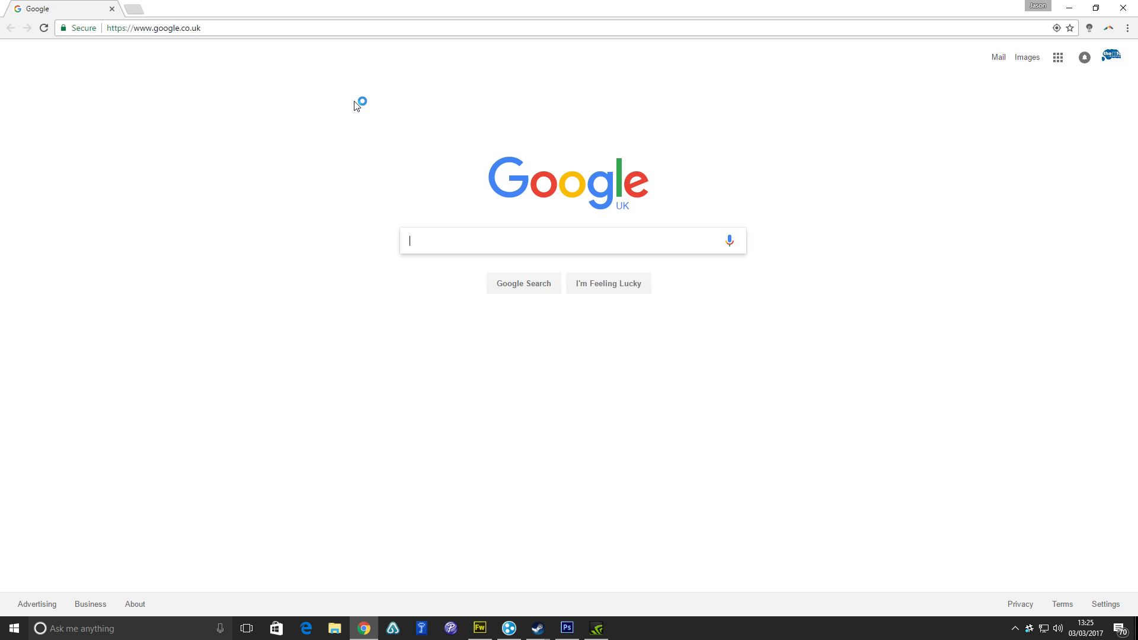
click(321, 29)
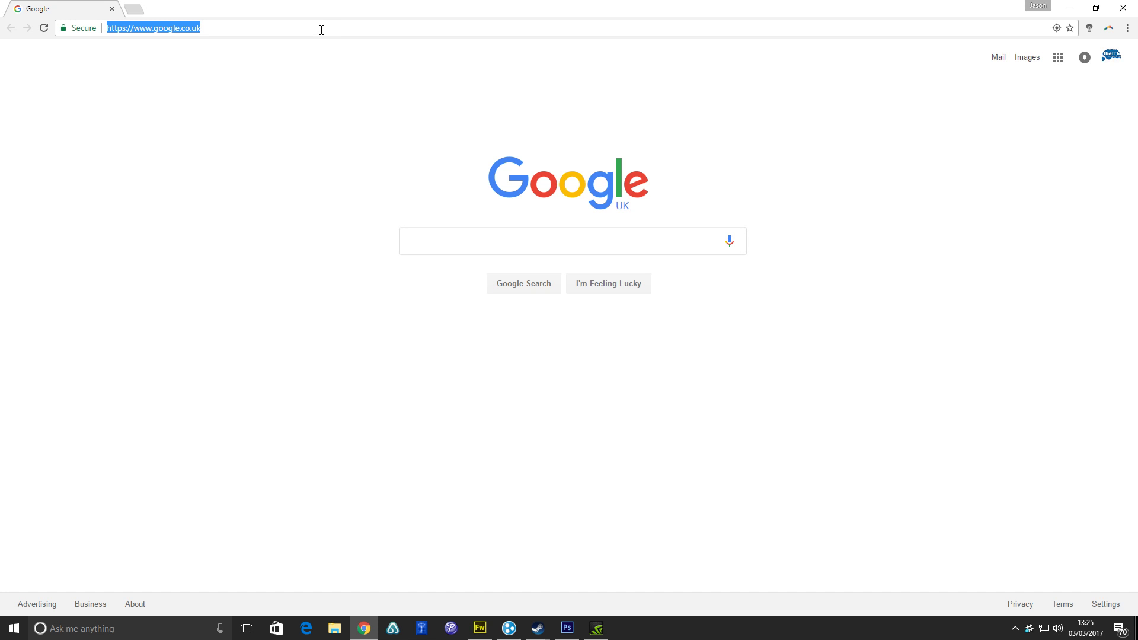
text(bleeping)
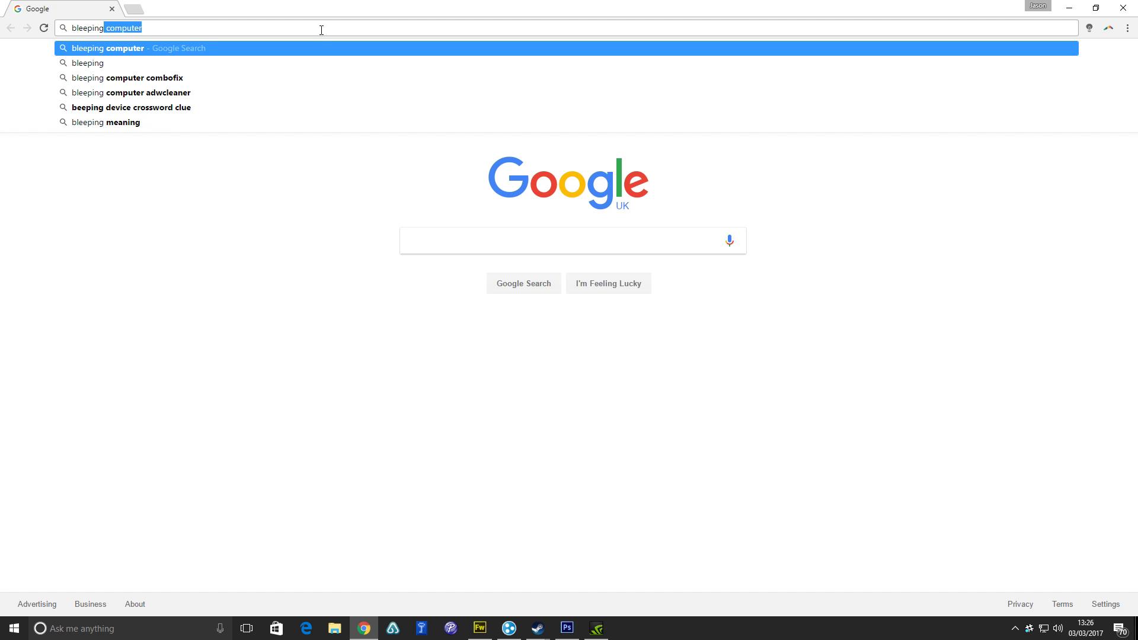
key(Return)
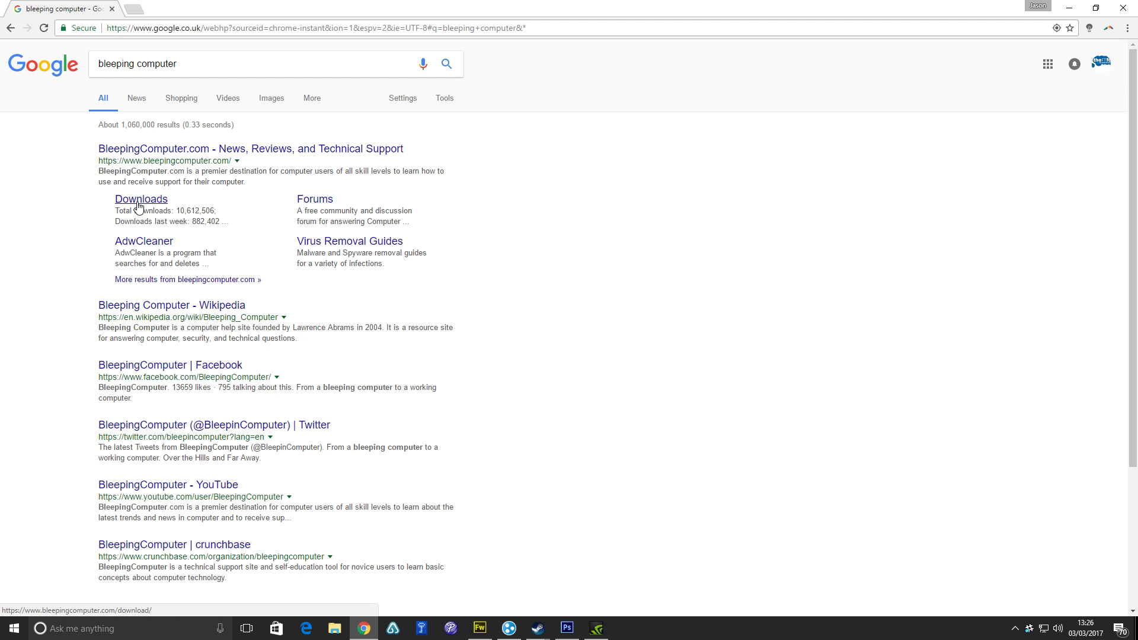
click(182, 153)
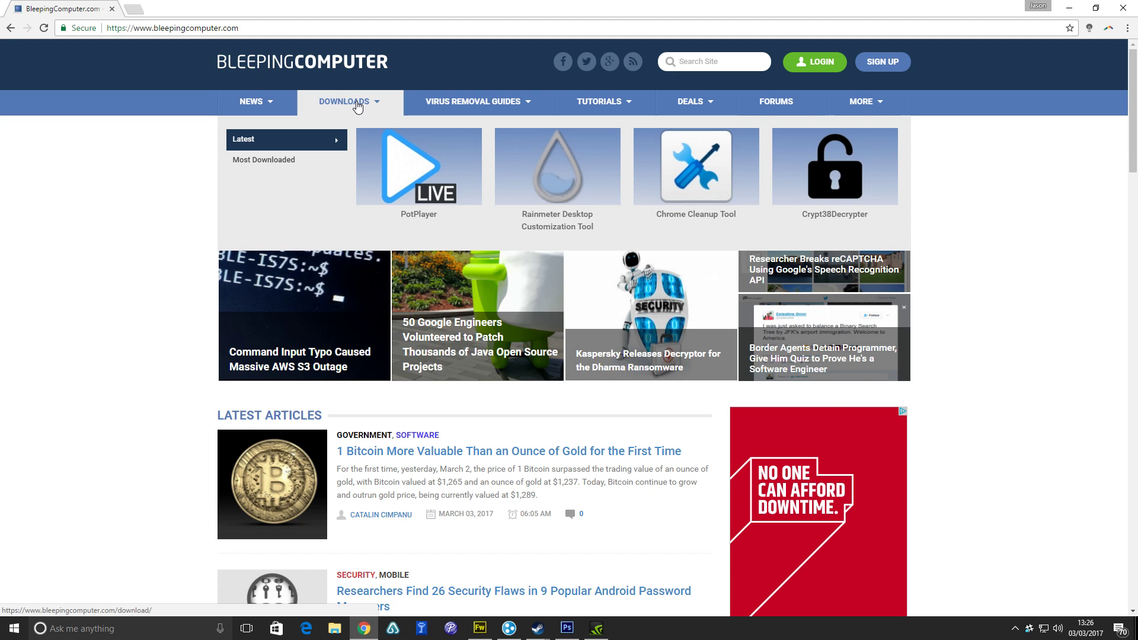
click(356, 104)
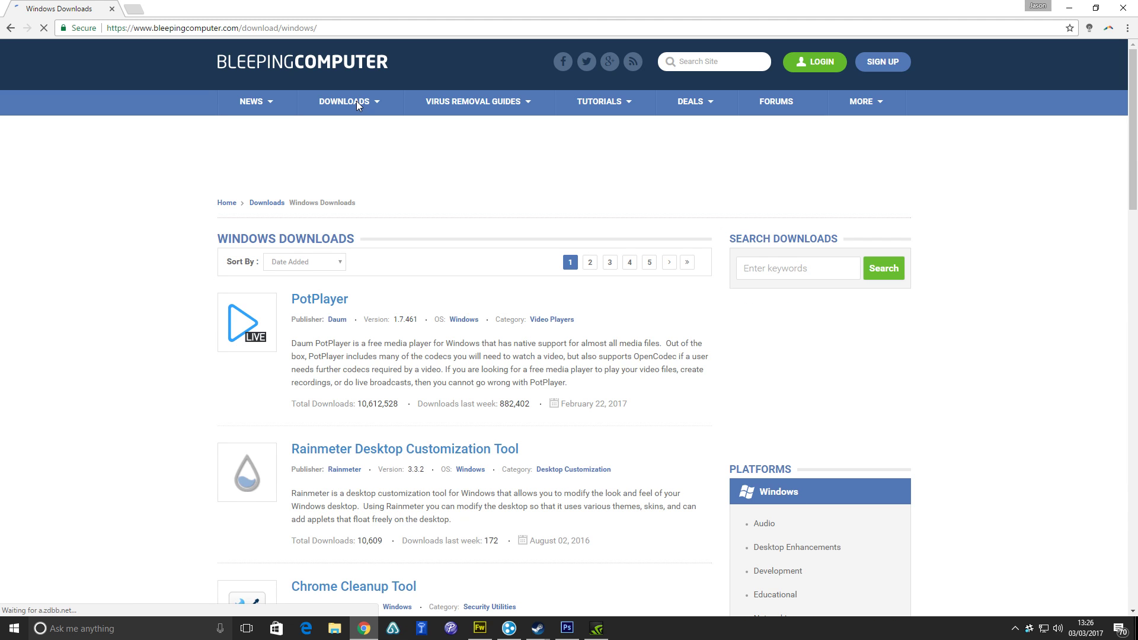
Search the site's downloads for rkill and open the RKill download page.
click(786, 270)
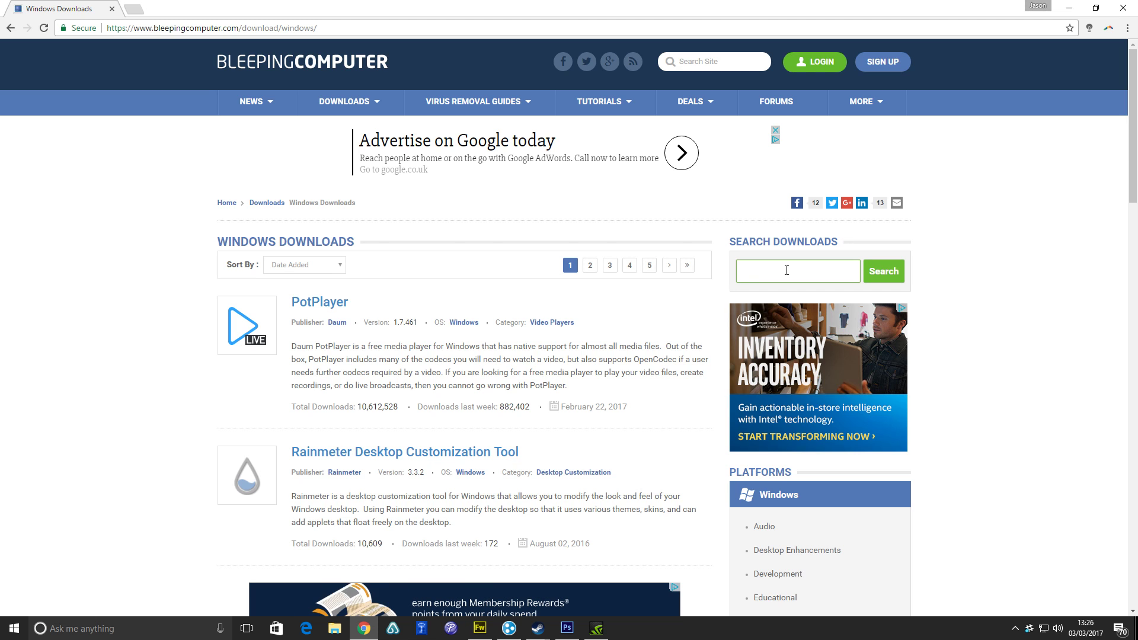
text(rkill)
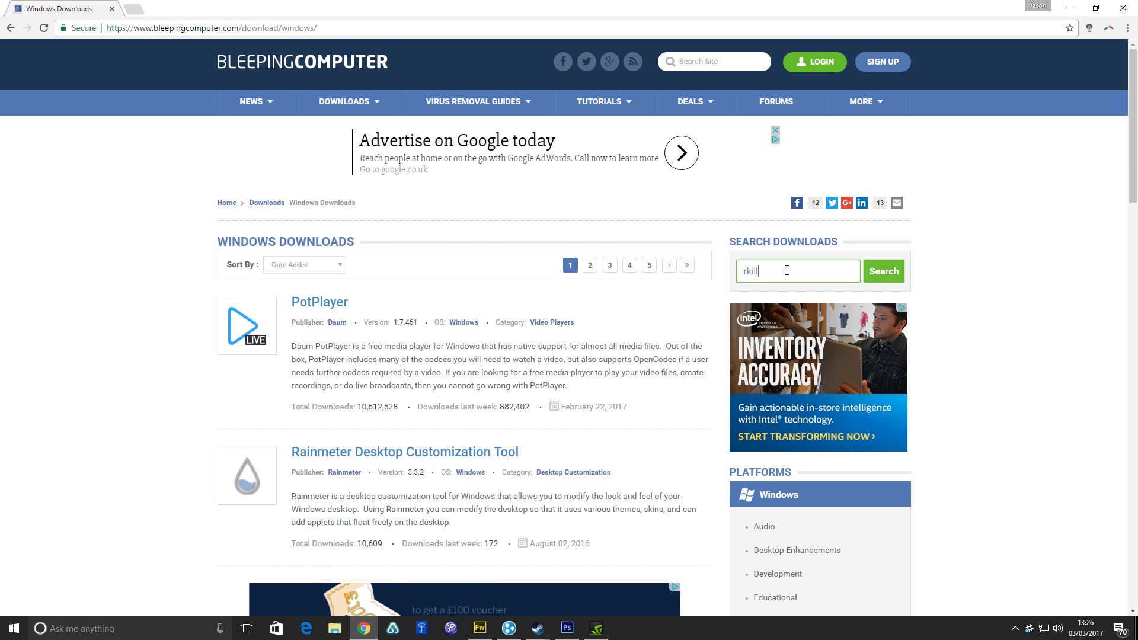
click(883, 275)
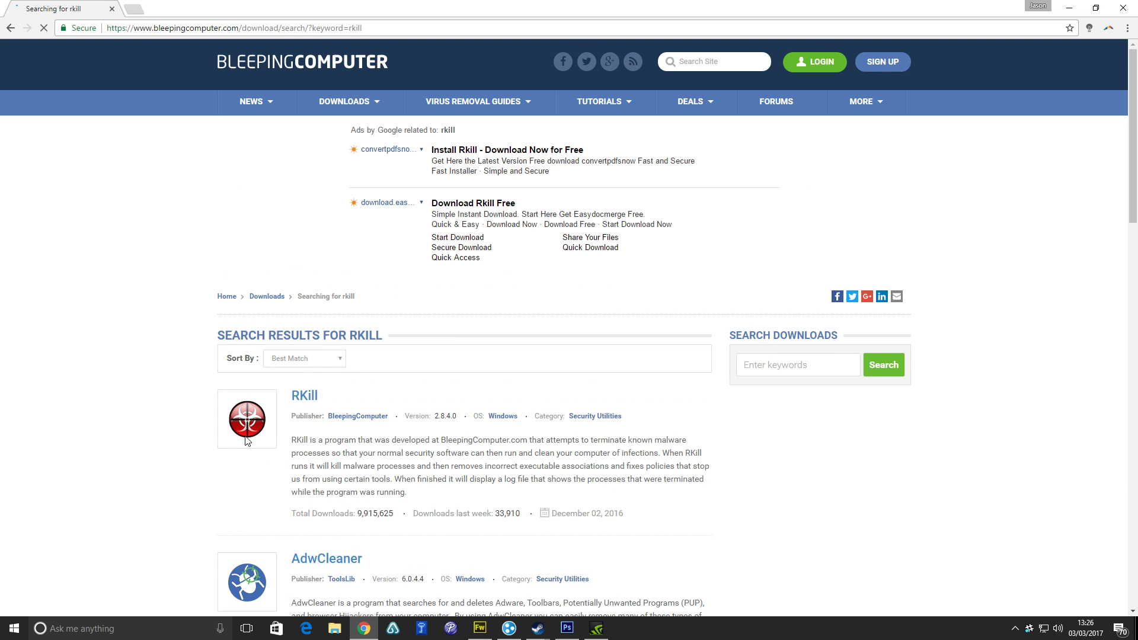
click(310, 399)
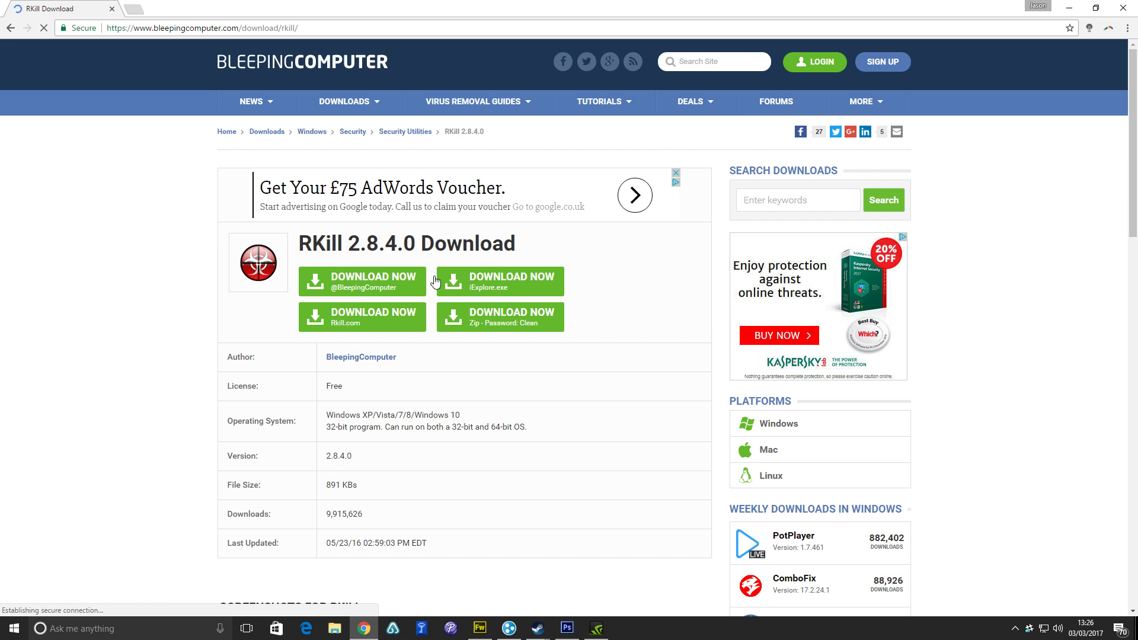
click(363, 280)
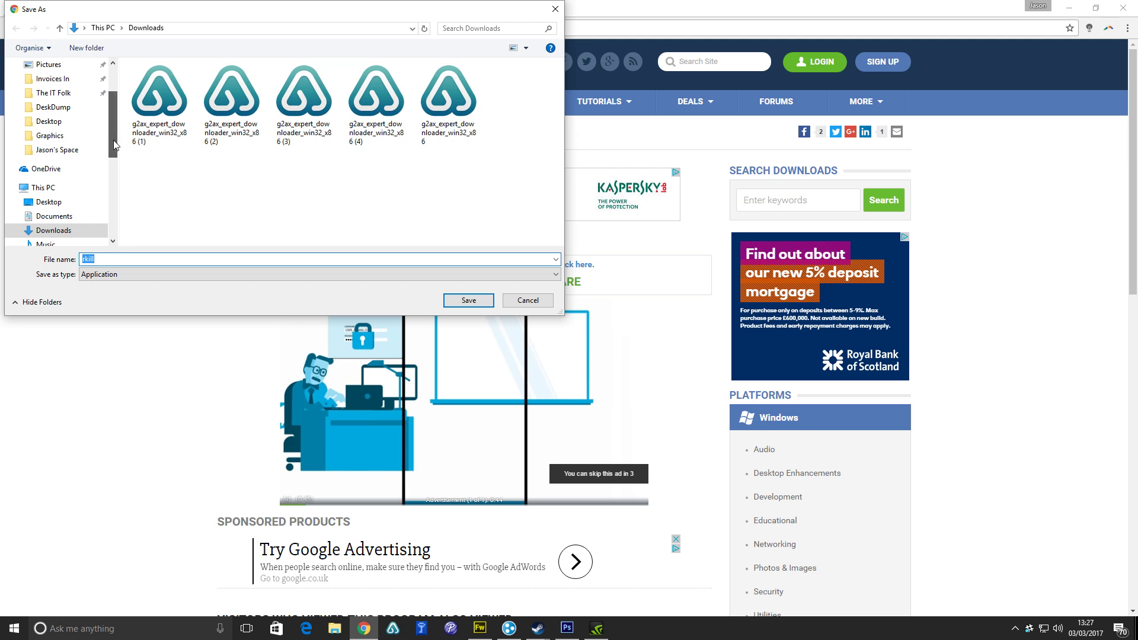
click(92, 202)
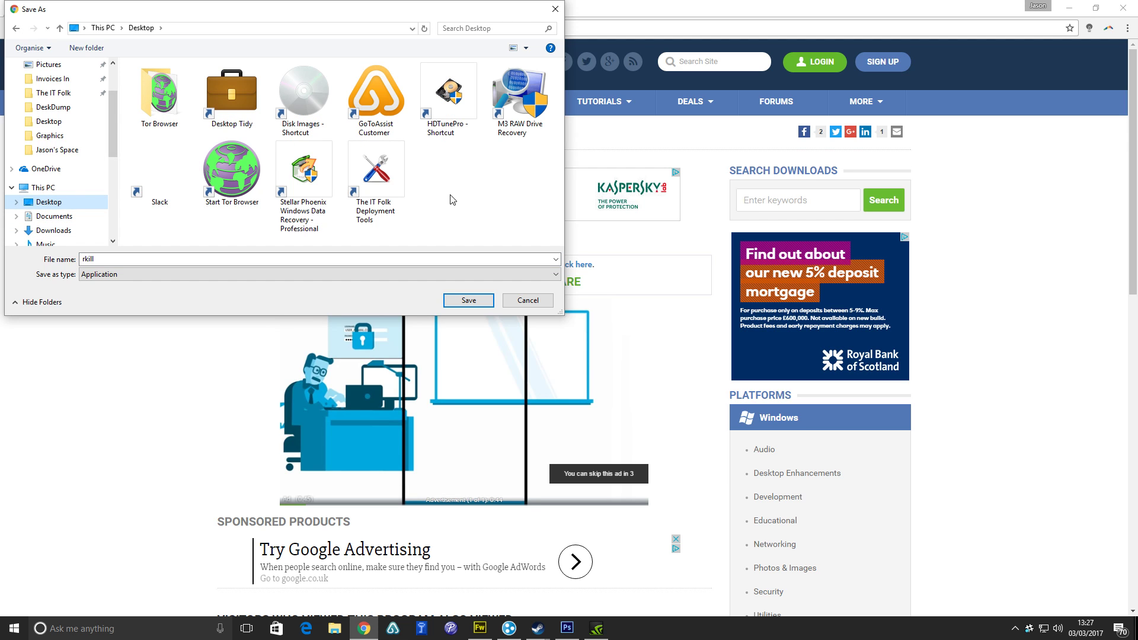
click(84, 52)
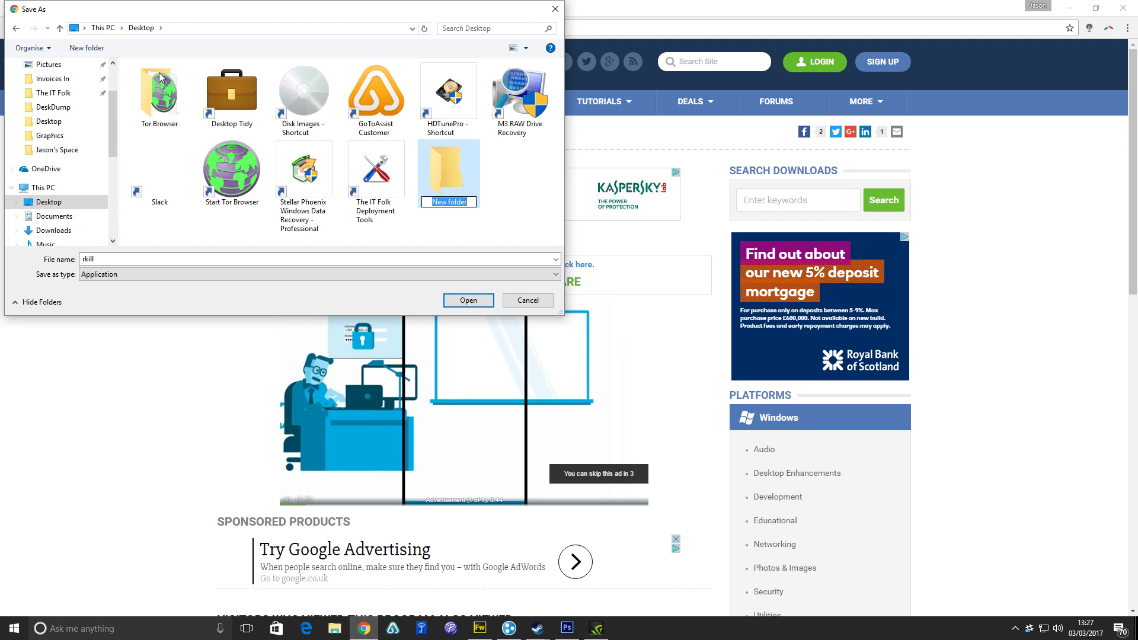
text(VR)
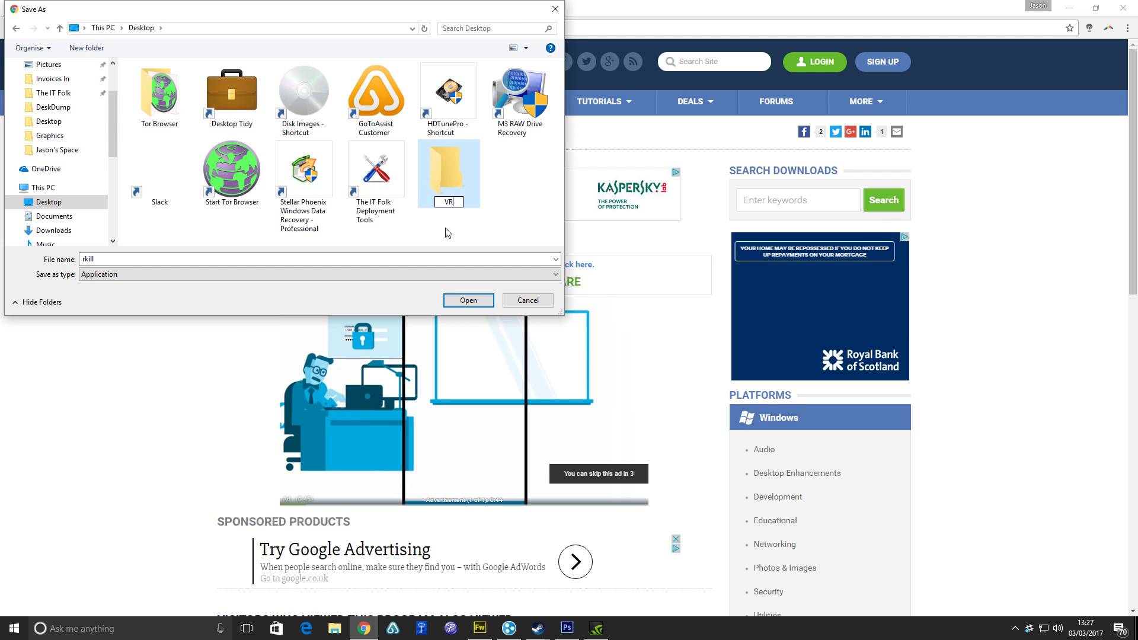
key(Return)
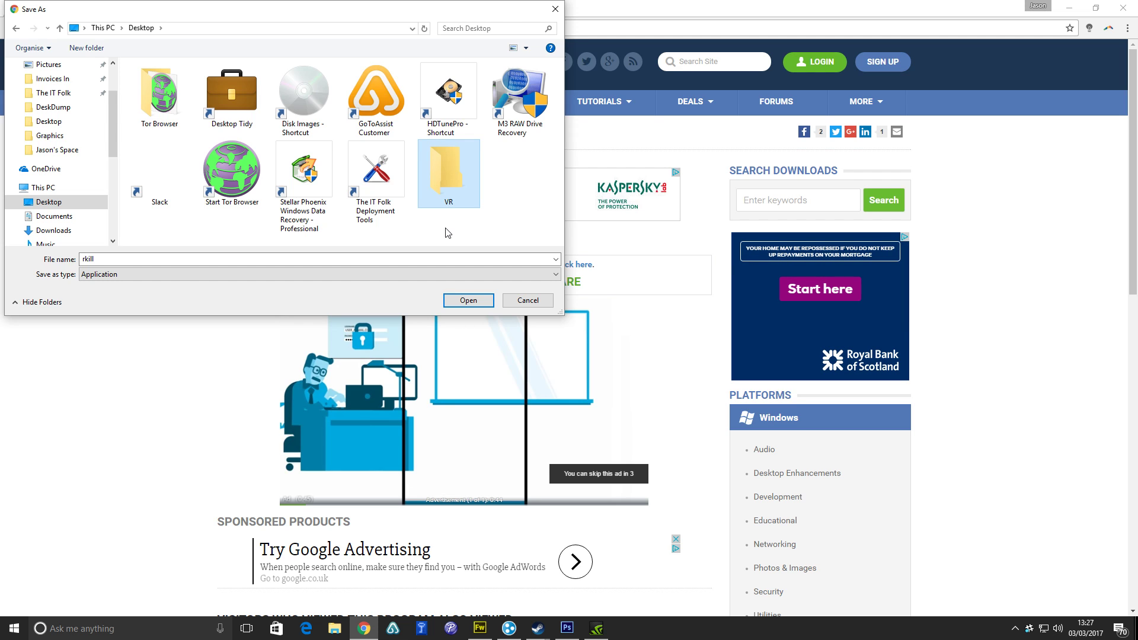
double_click(440, 173)
click(468, 300)
Search the site's downloads for JRT.
click(785, 202)
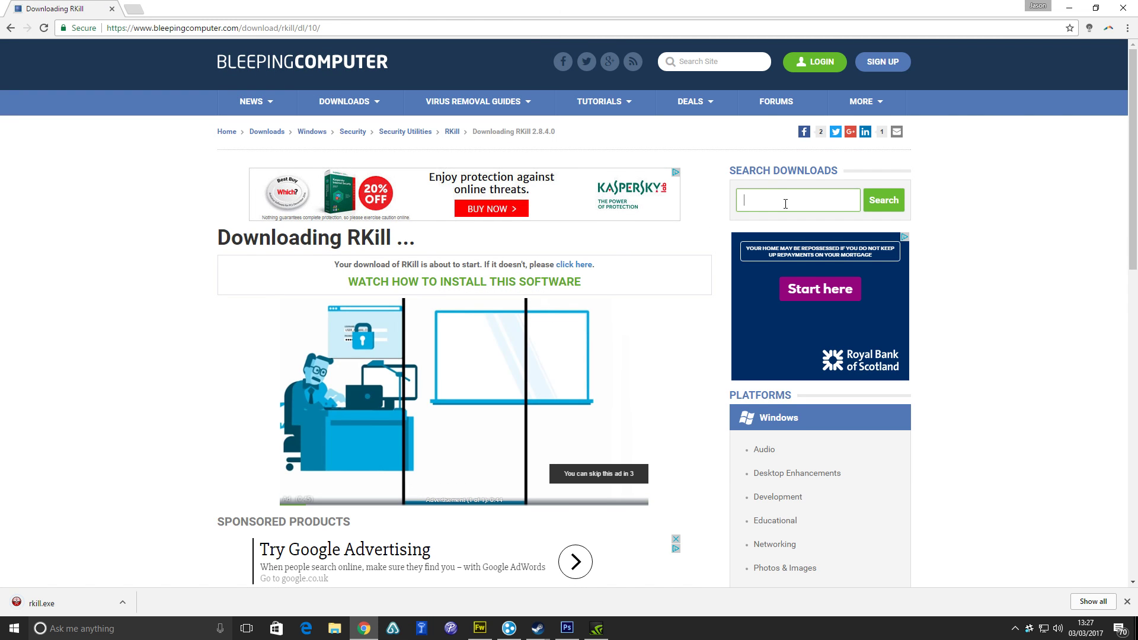
text(JTR)
key(BackSpace)
key(BackSpace)
text(RT)
click(874, 203)
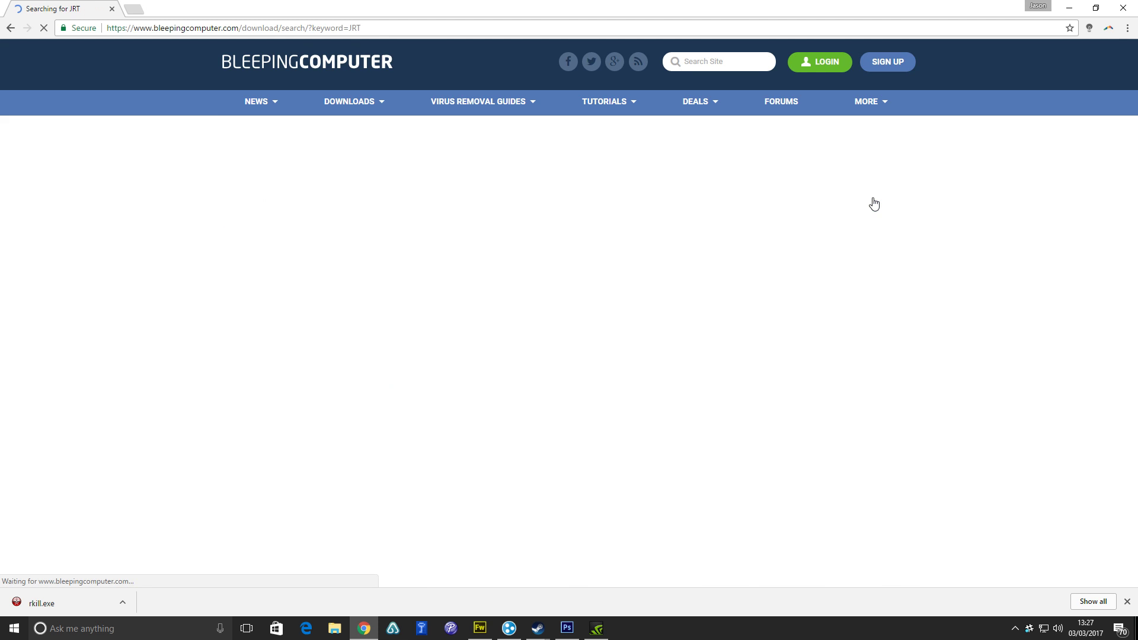
Download Junkware Removal Tool from the search results and save JRT in the VR folder.
scroll(305, 432, down, 3)
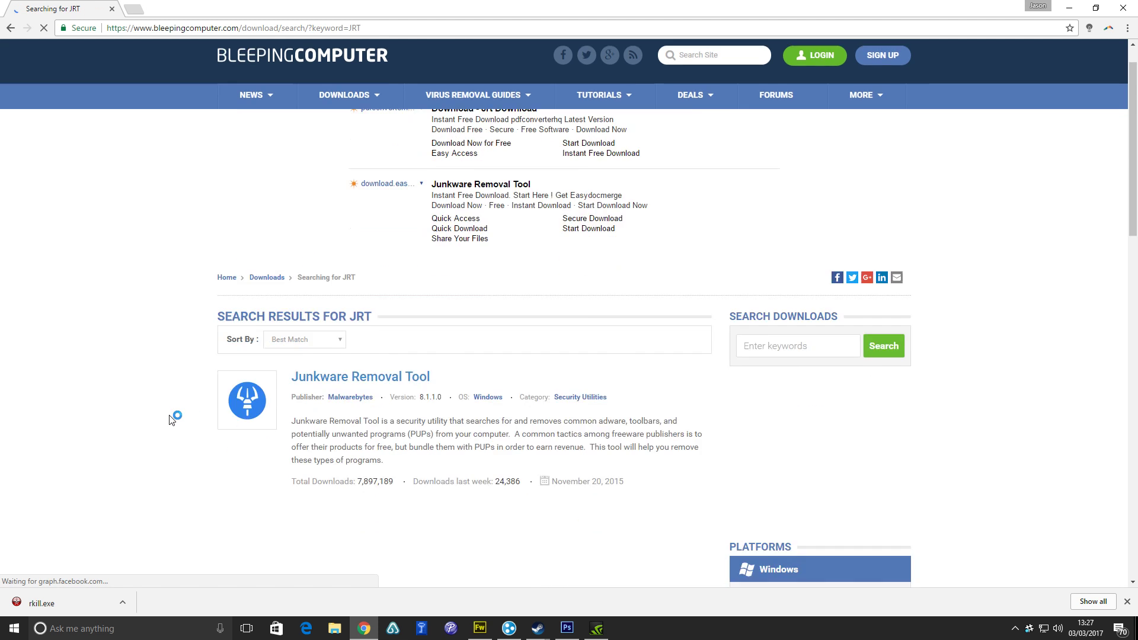
click(383, 242)
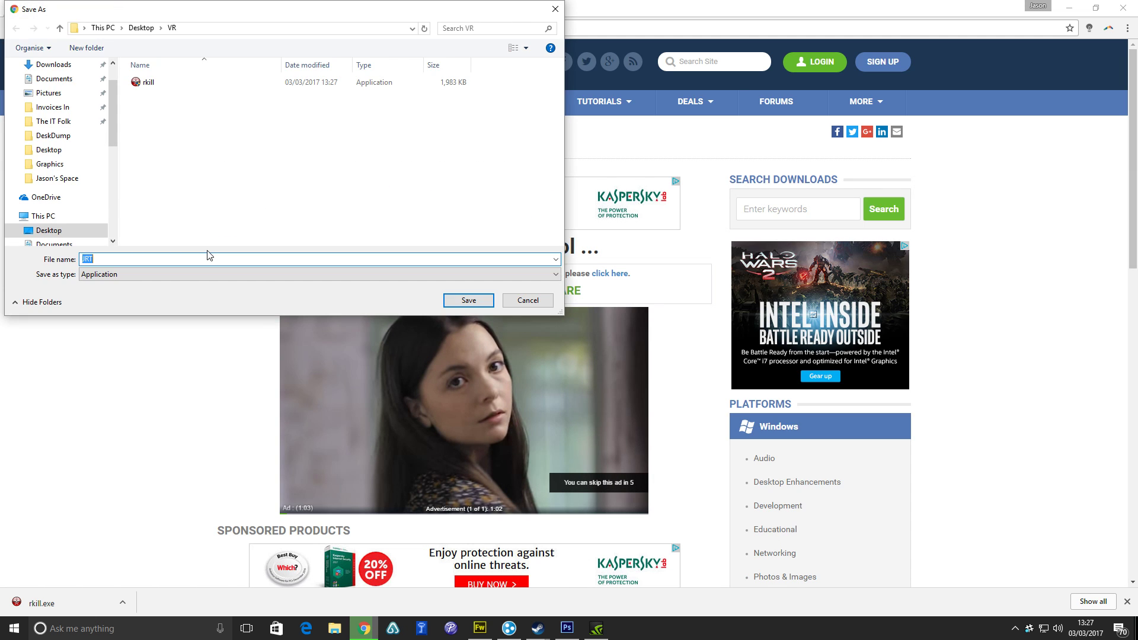
click(468, 299)
Search the site's downloads for adw and open the AdwCleaner download page.
click(784, 213)
text(a)
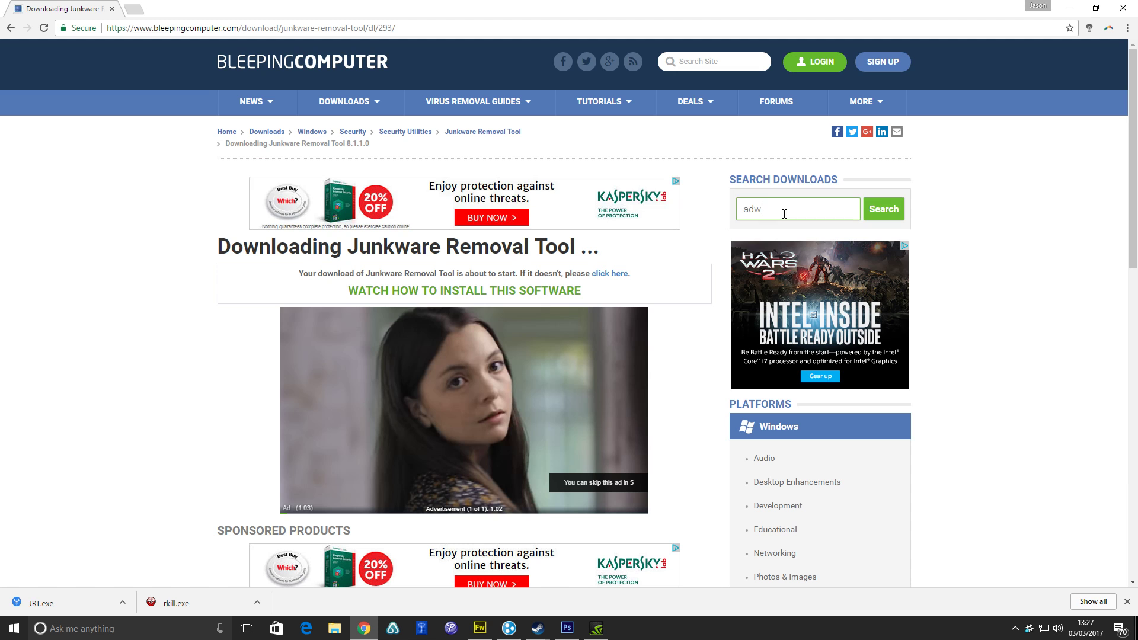
text(dw)
click(881, 206)
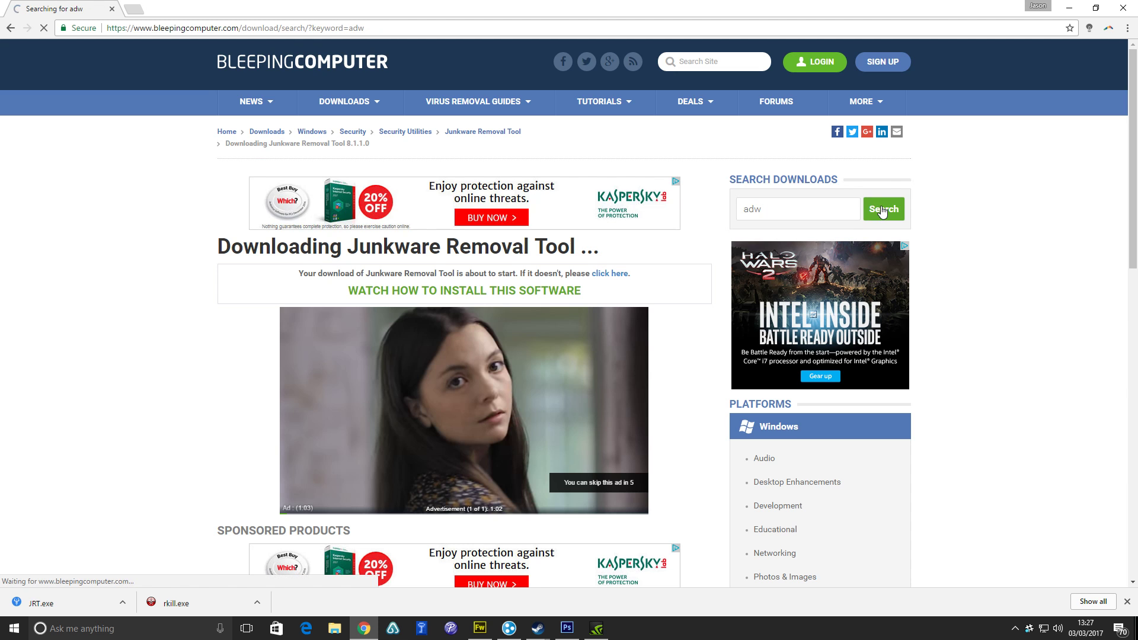
scroll(585, 359, down, 3)
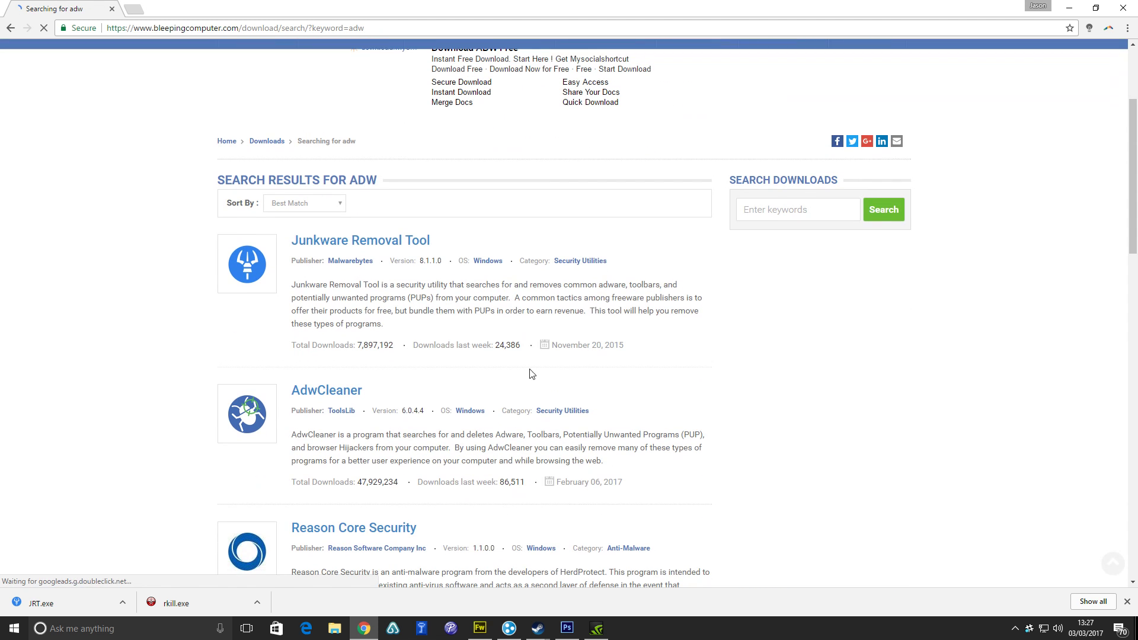
click(330, 393)
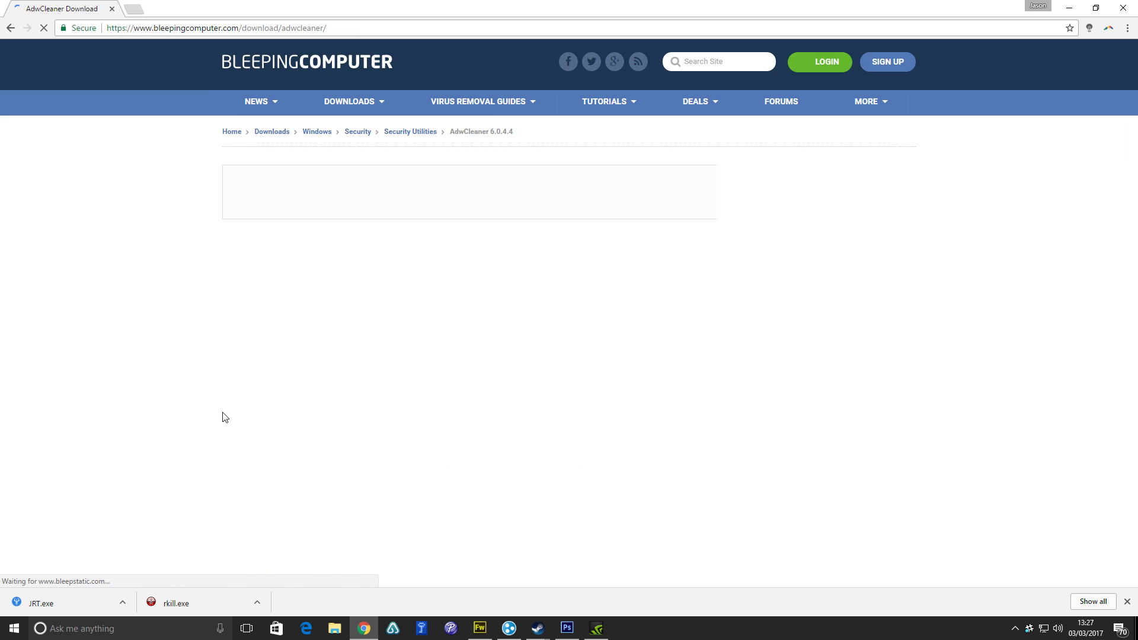
Download AdwCleaner and save it in the VR folder.
click(375, 284)
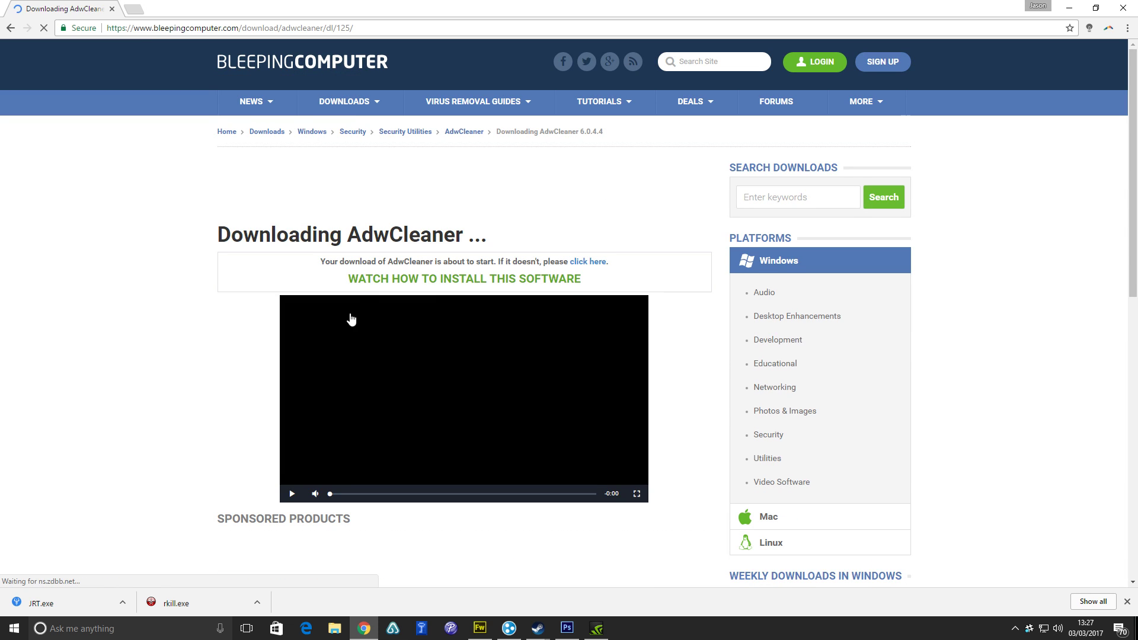
click(291, 494)
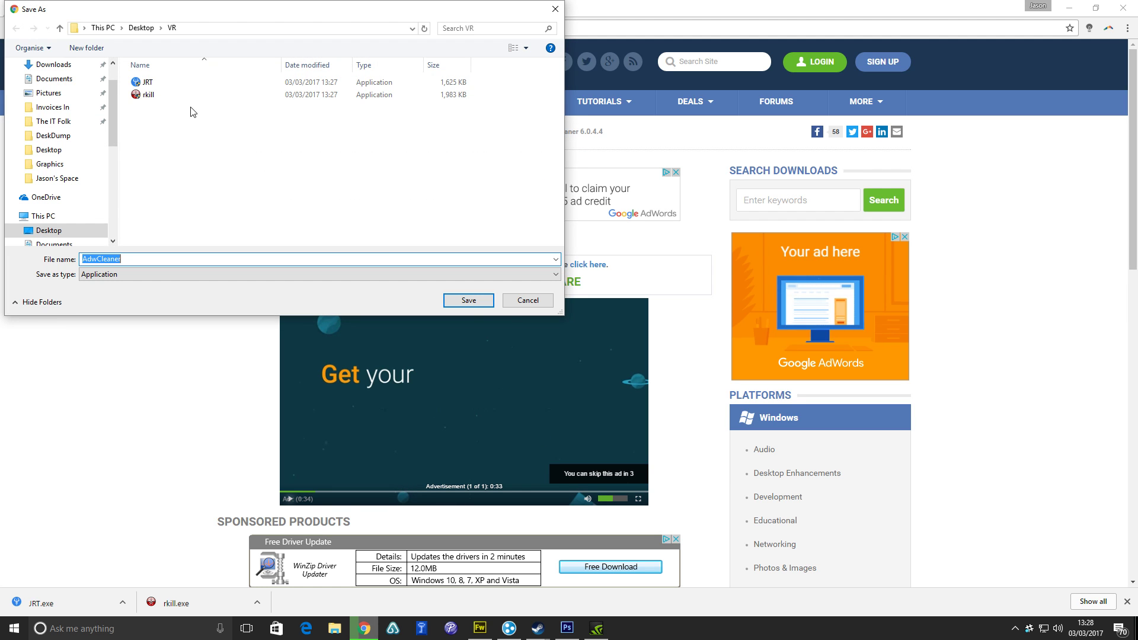
click(467, 300)
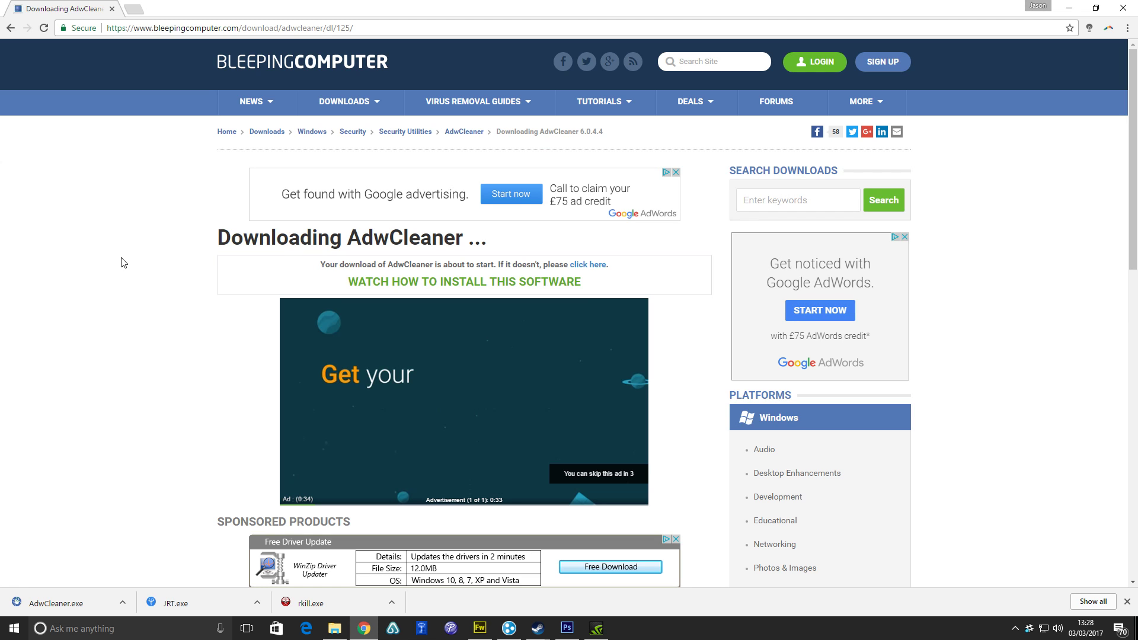
Search the site's downloads for tdss and open the TDSSKiller download page.
click(780, 205)
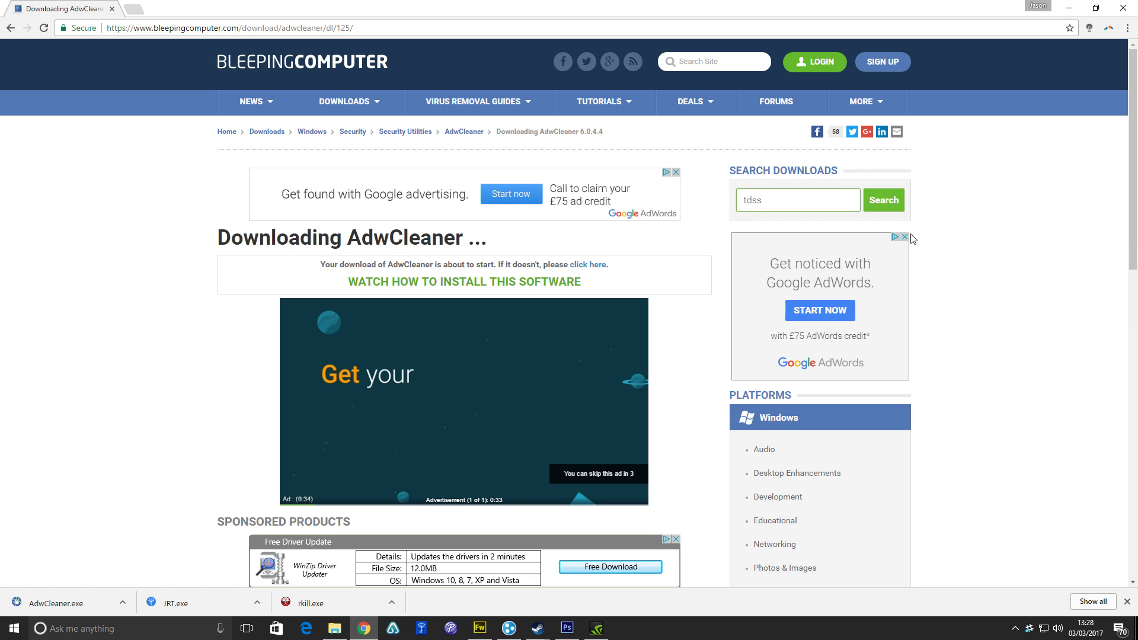
click(883, 197)
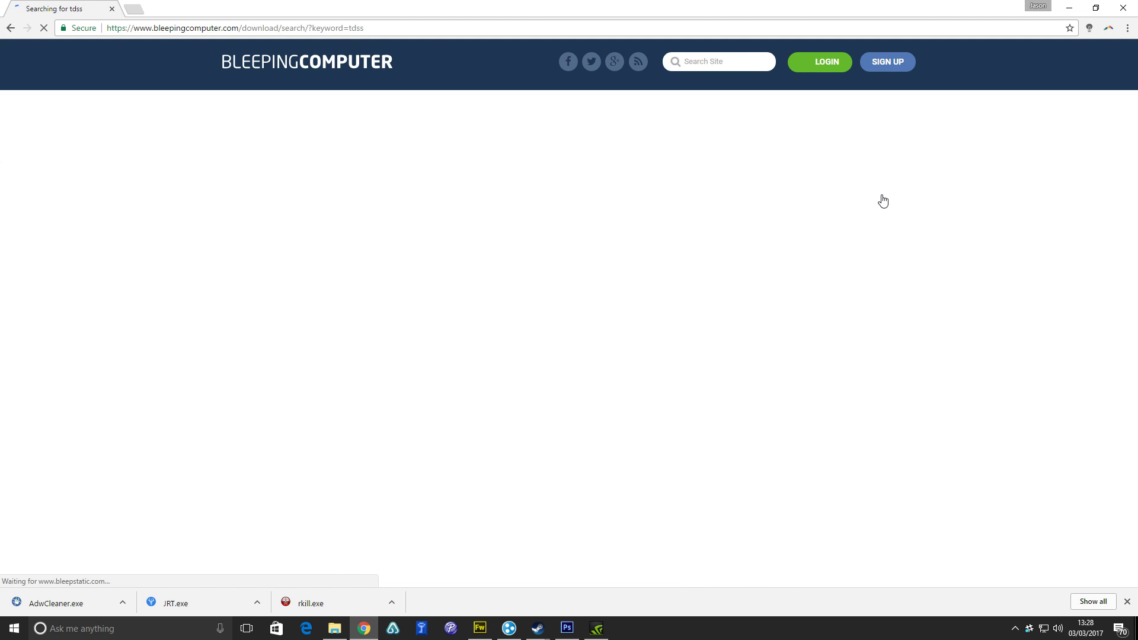
scroll(490, 305, down, 4)
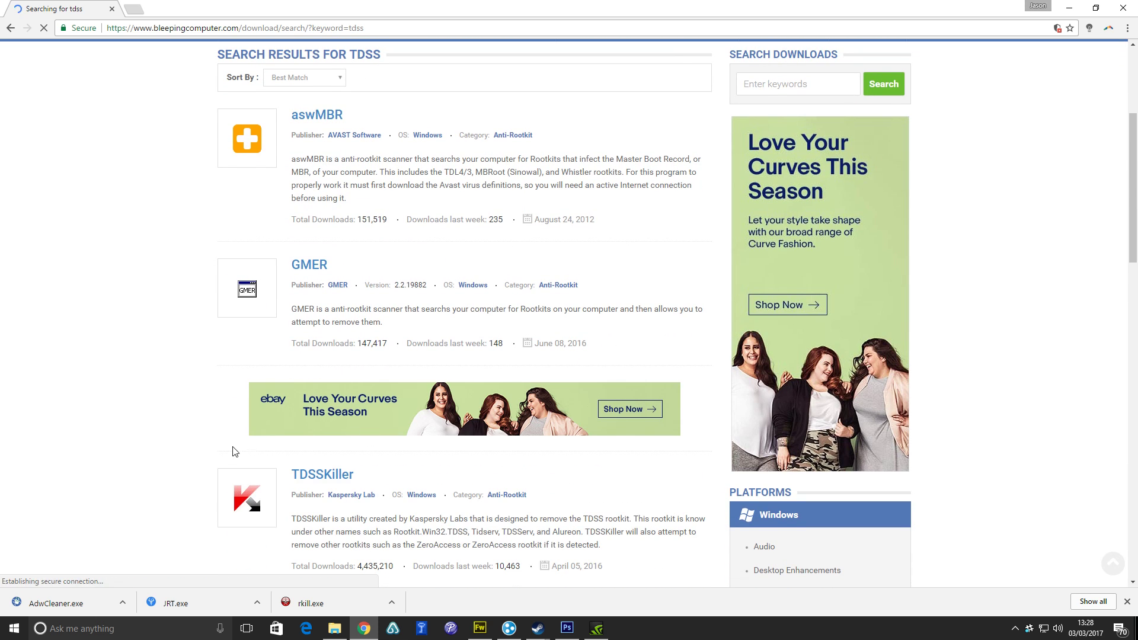
scroll(362, 422, down, 3)
click(324, 302)
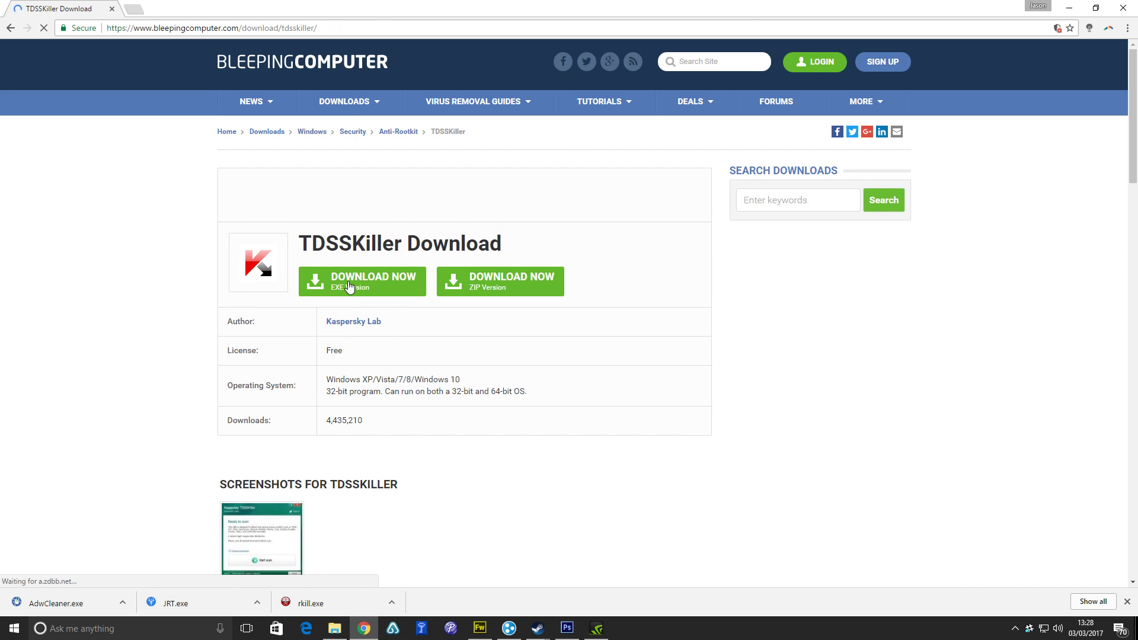
Download the EXE version of TDSSKiller and save it in the VR folder.
click(346, 299)
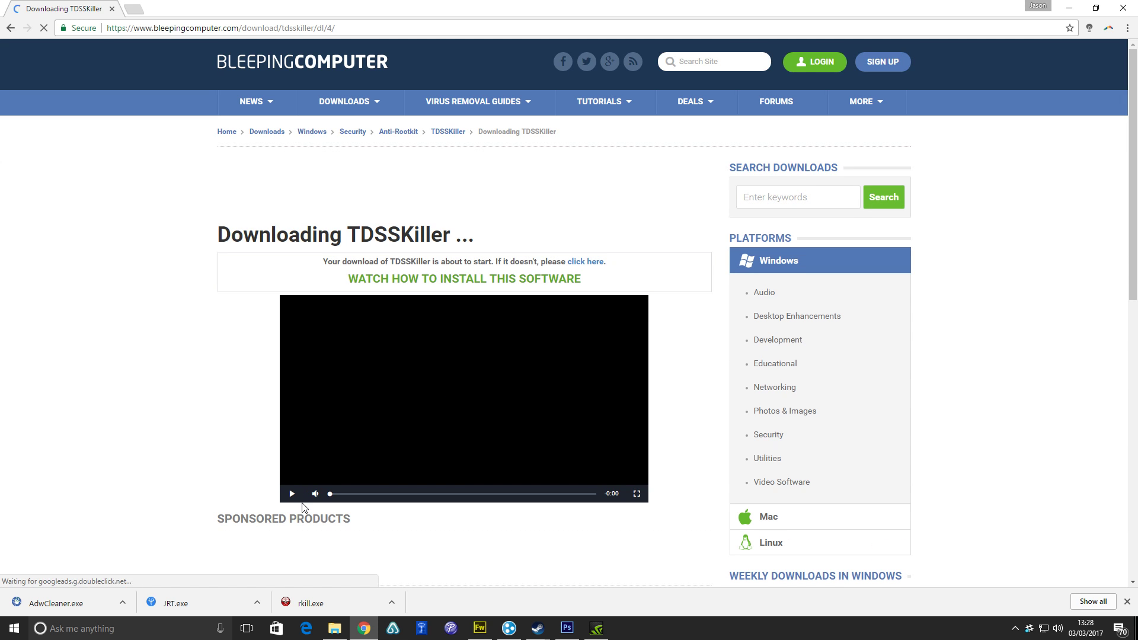
click(292, 493)
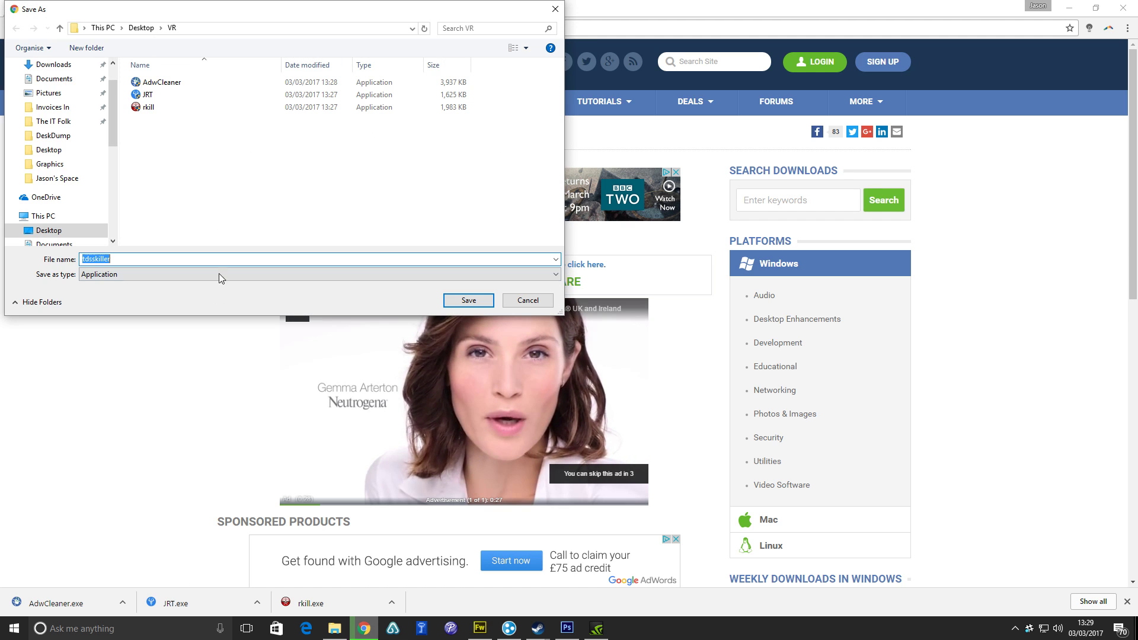
click(457, 301)
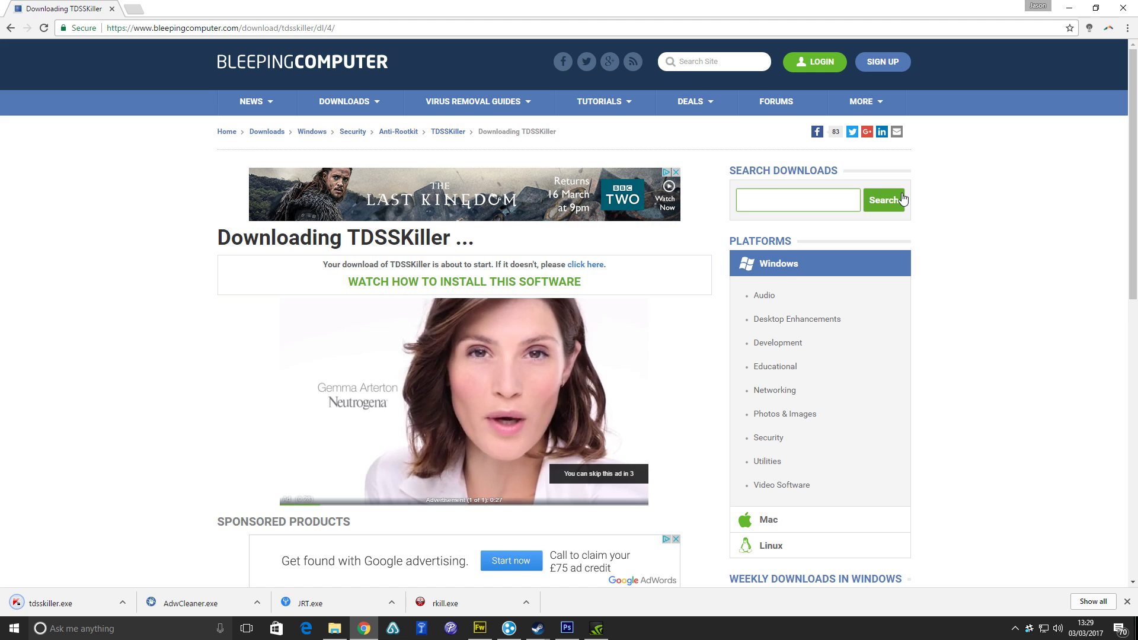
Search the site's downloads for malwarebytes and open the Malwarebytes Anti-Malware download page.
text(malwarebytes)
click(885, 207)
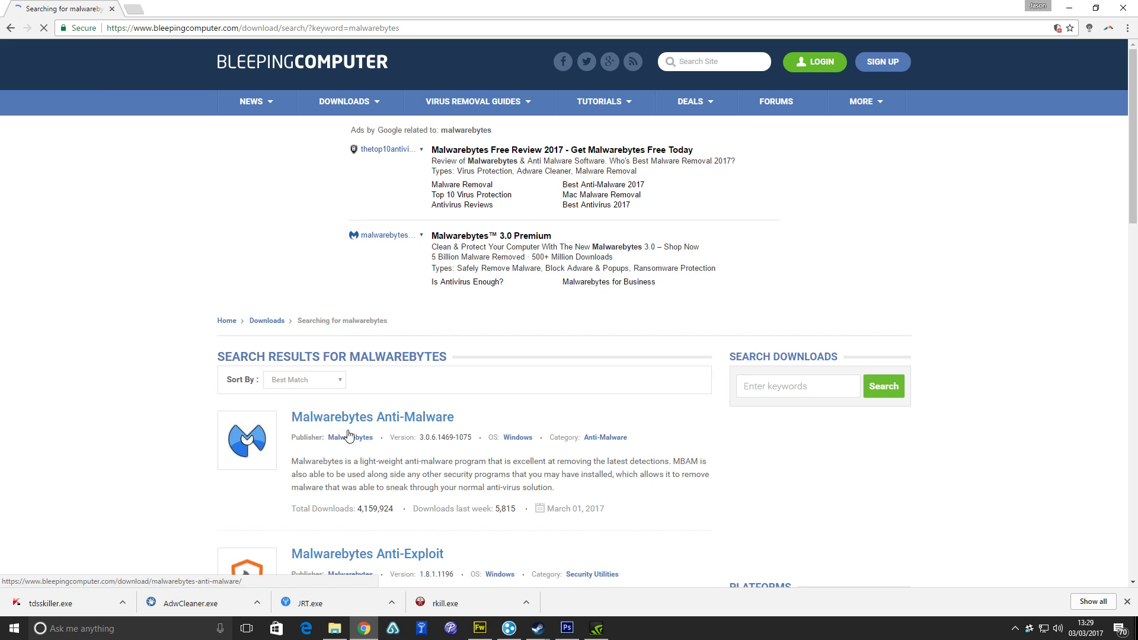
scroll(234, 272, down, 3)
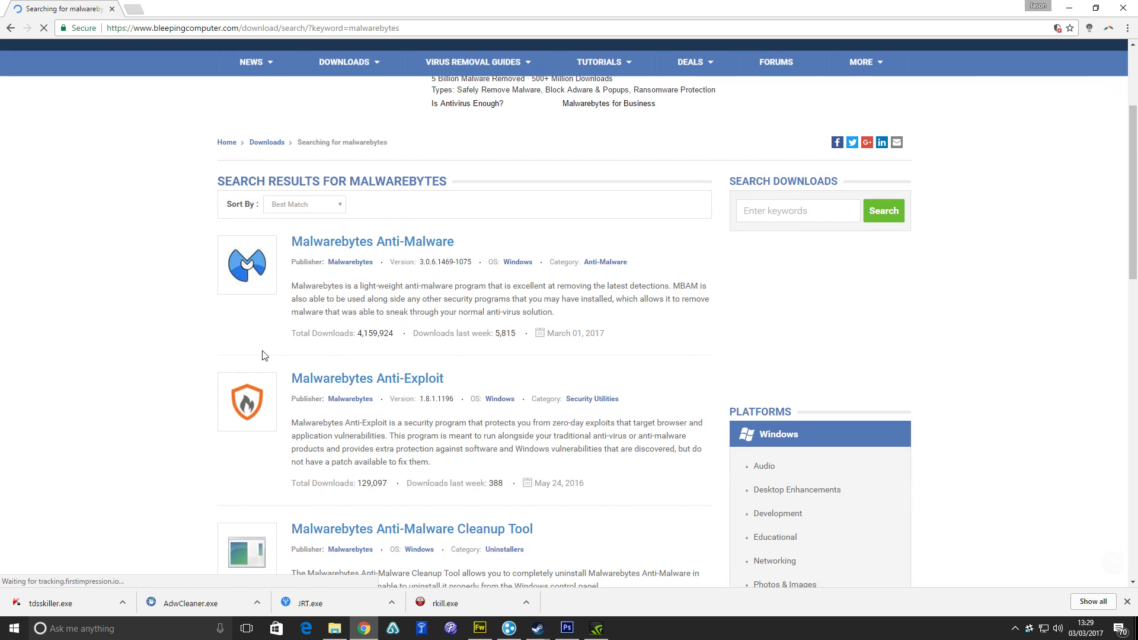
click(354, 244)
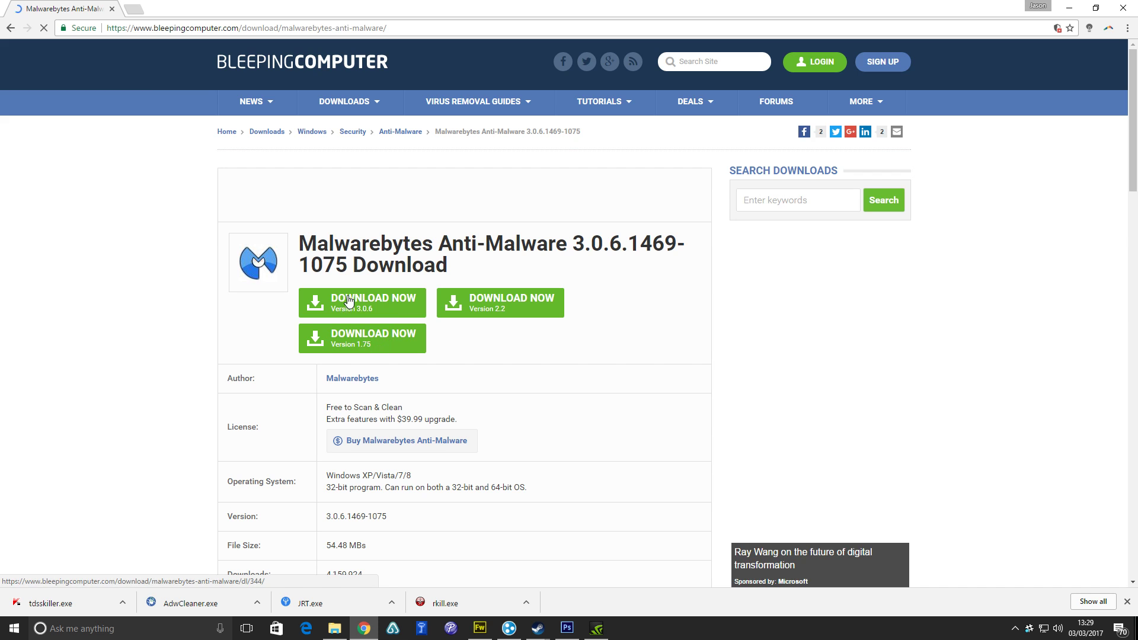
Download version 3.0.6 of Malwarebytes Anti-Malware and save the installer in the VR folder.
click(360, 352)
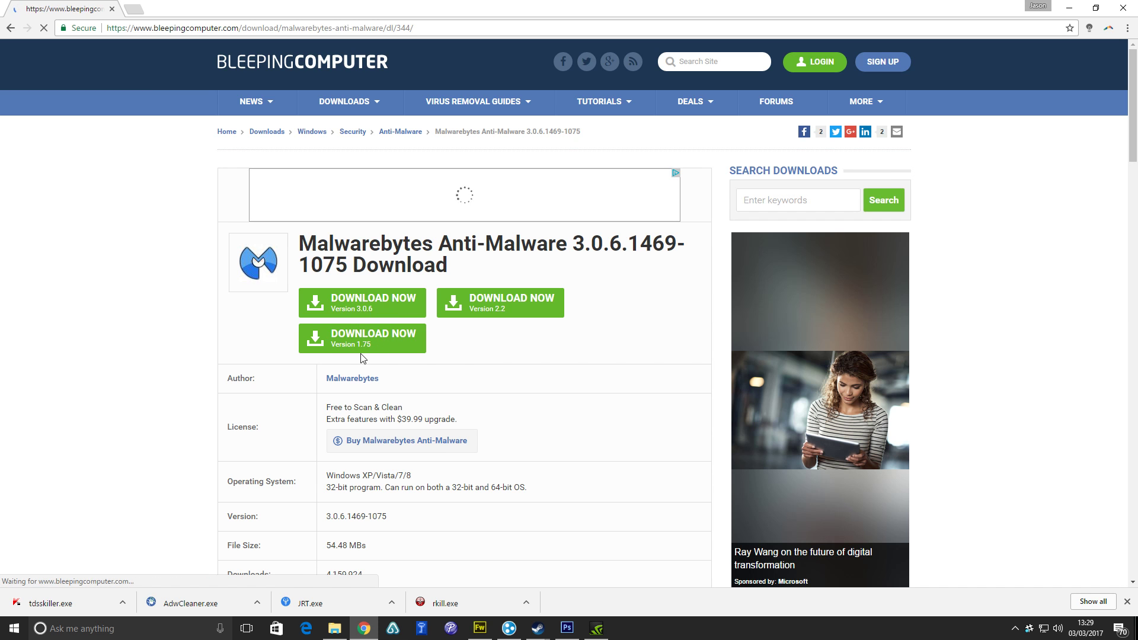
scroll(361, 353, down, 4)
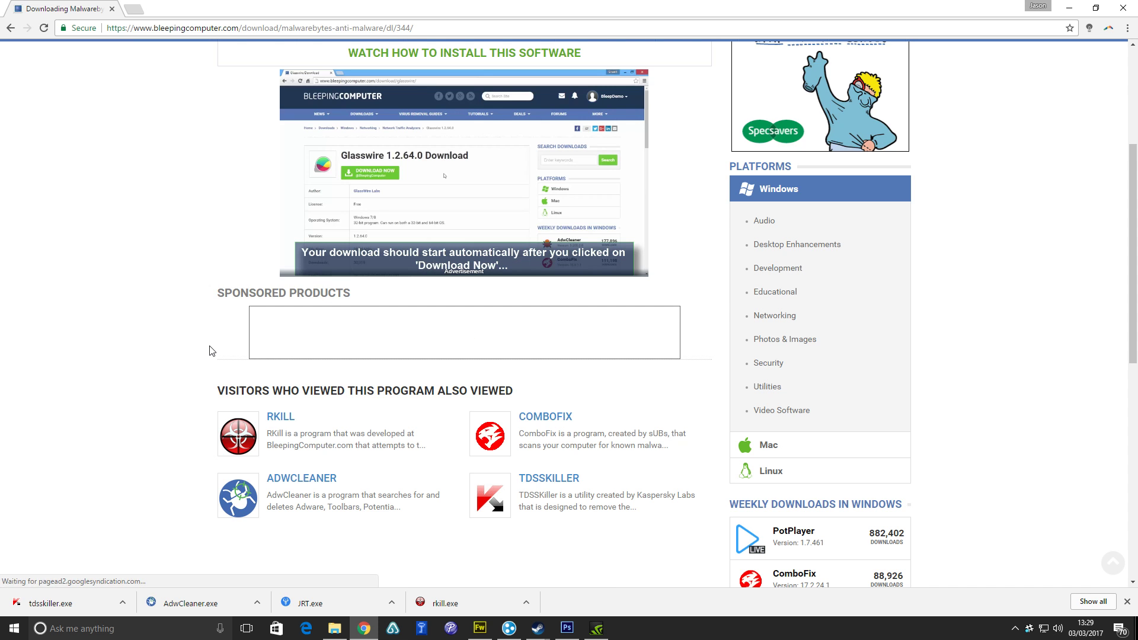
scroll(208, 350, up, 4)
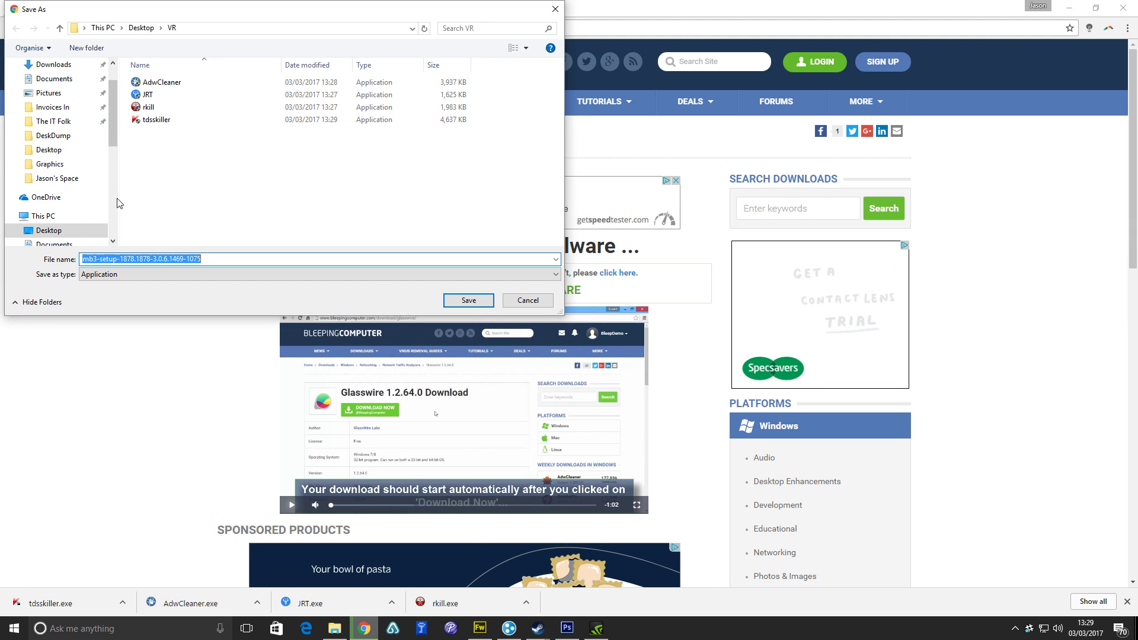
click(468, 300)
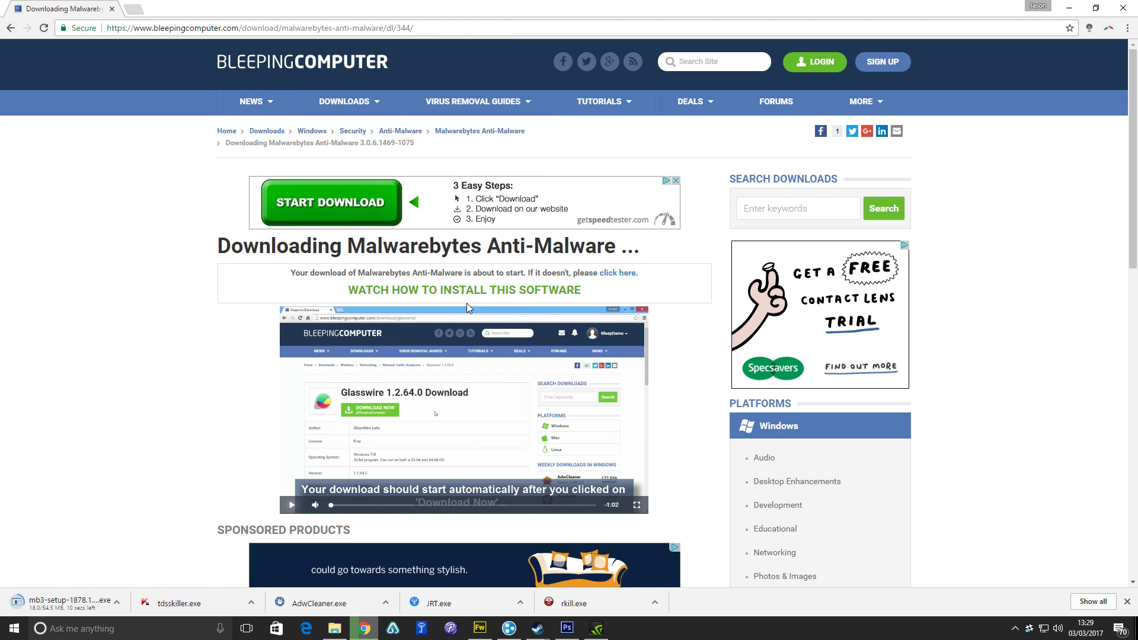
Minimise the browser while keeping the download running, and open the VR folder on the Desktop.
click(1117, 14)
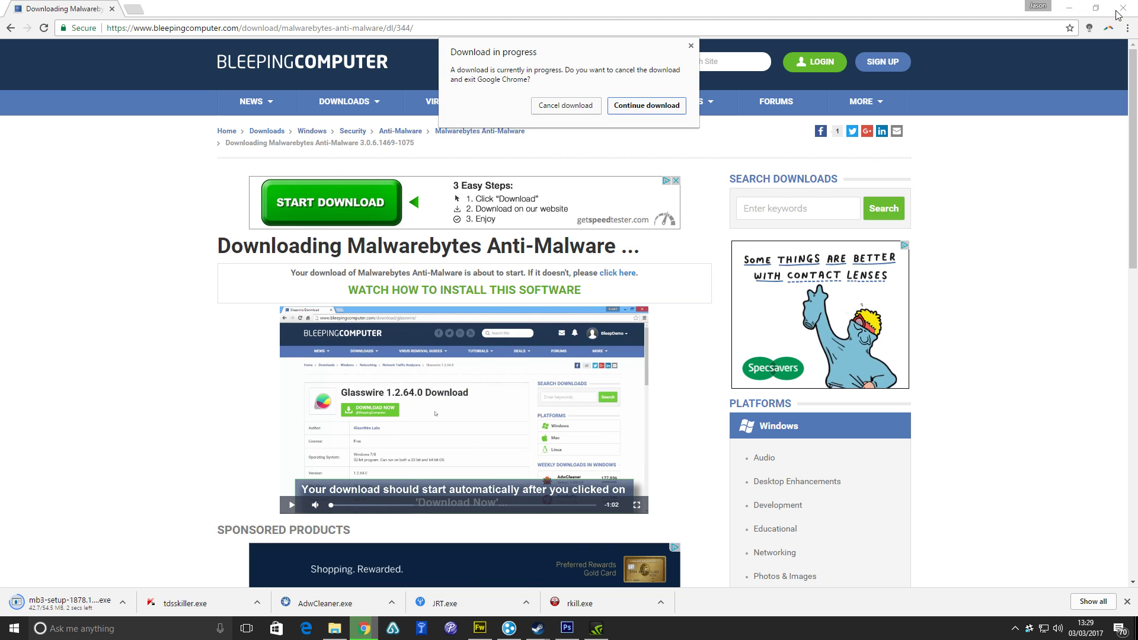
click(631, 110)
click(1068, 8)
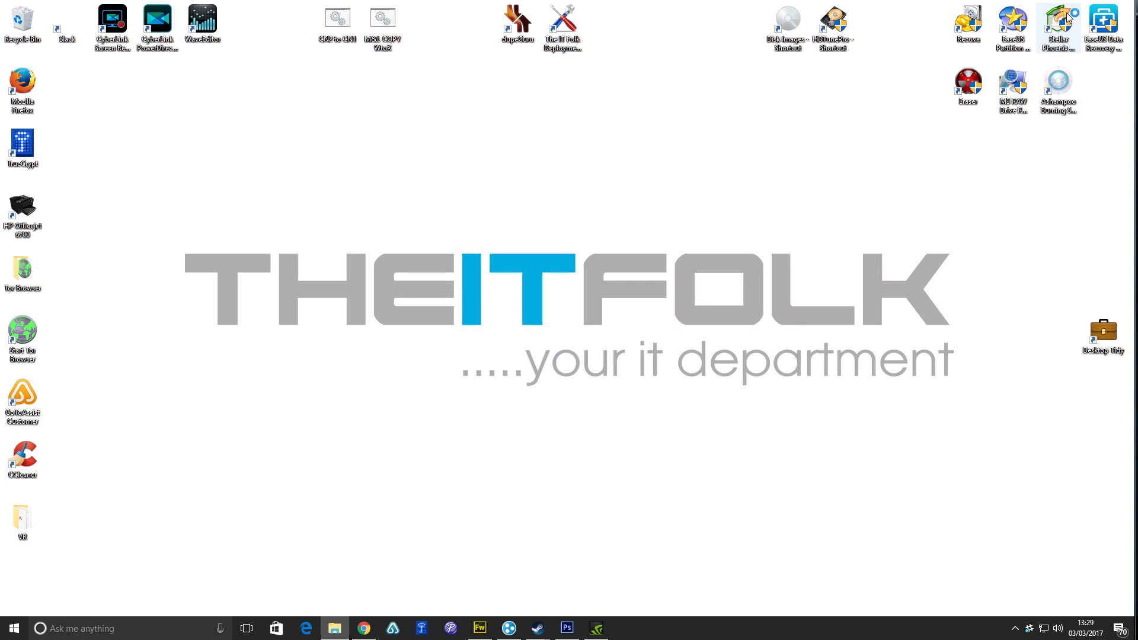
double_click(14, 519)
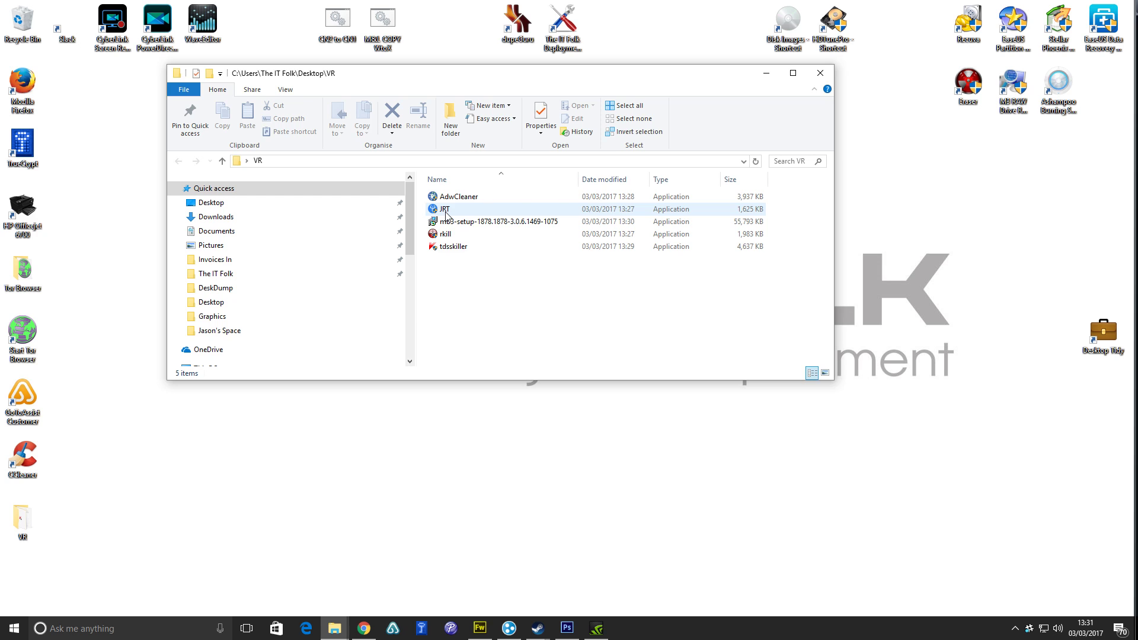
mouse_move(463, 202)
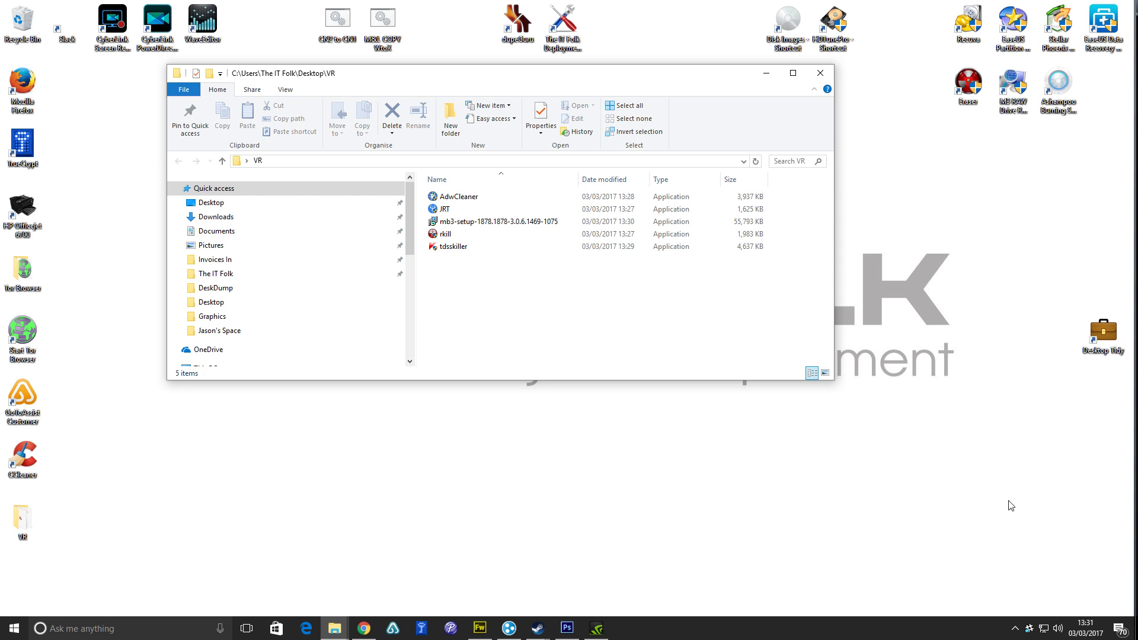
View the Computer scan page of the installed ESET NOD32 Antivirus and close its window.
click(1017, 631)
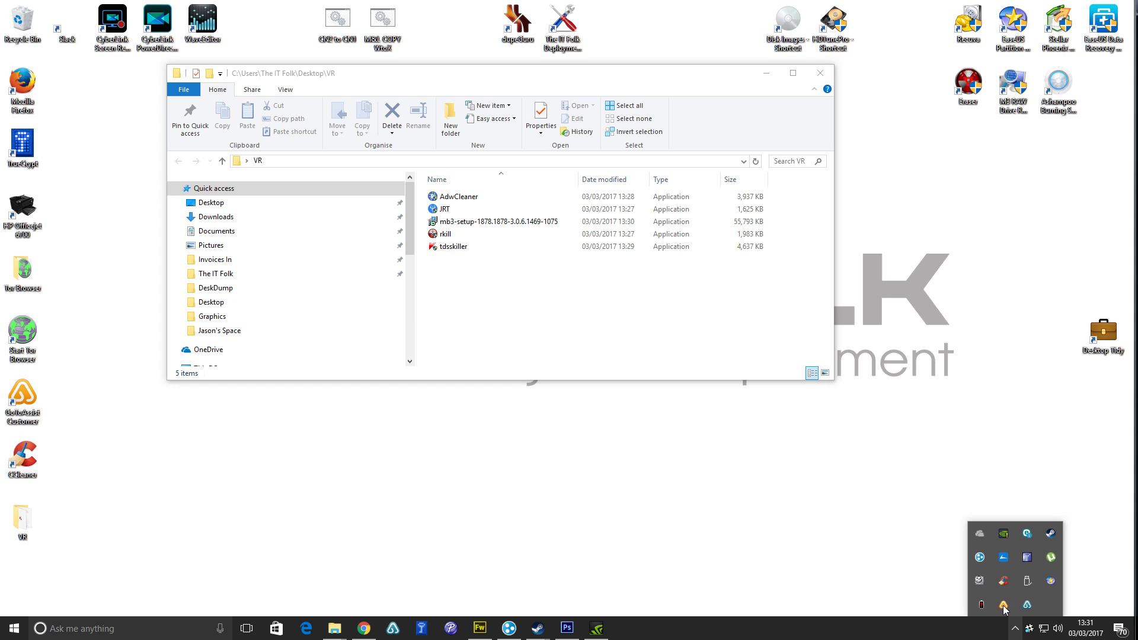
click(1026, 535)
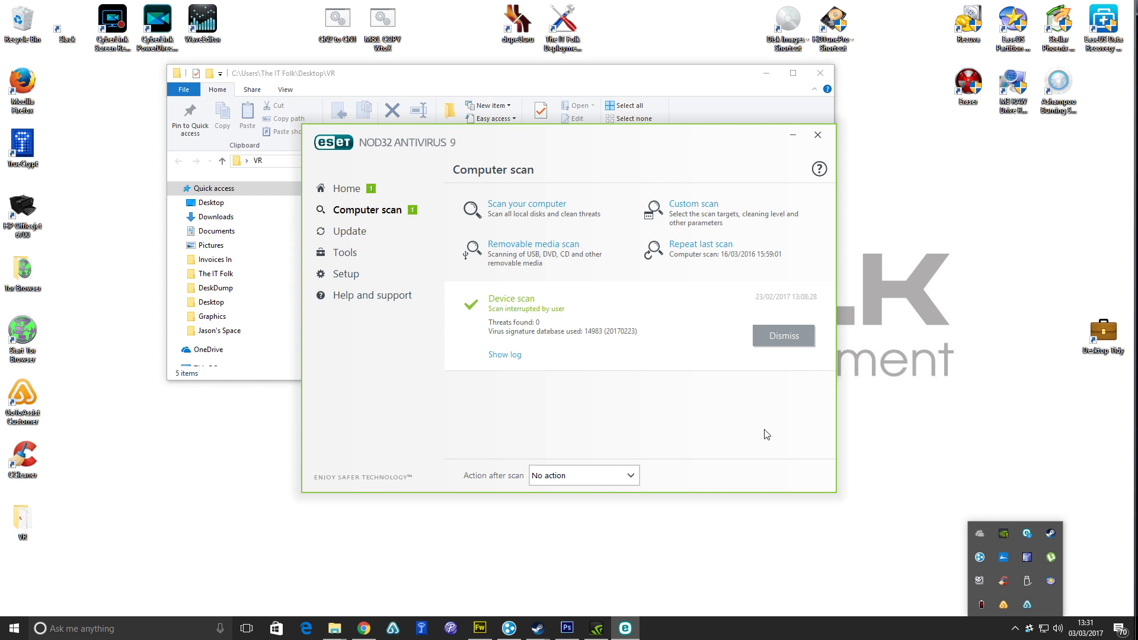
click(823, 142)
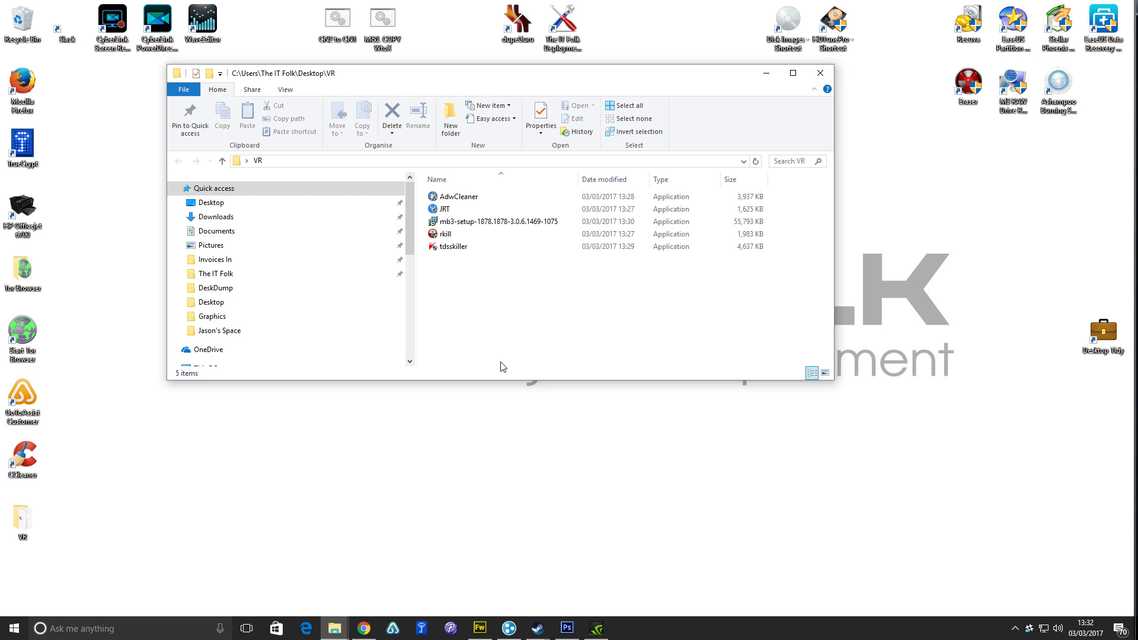
Run rkill from the VR folder with administrator permission and dismiss its completion message.
double_click(443, 235)
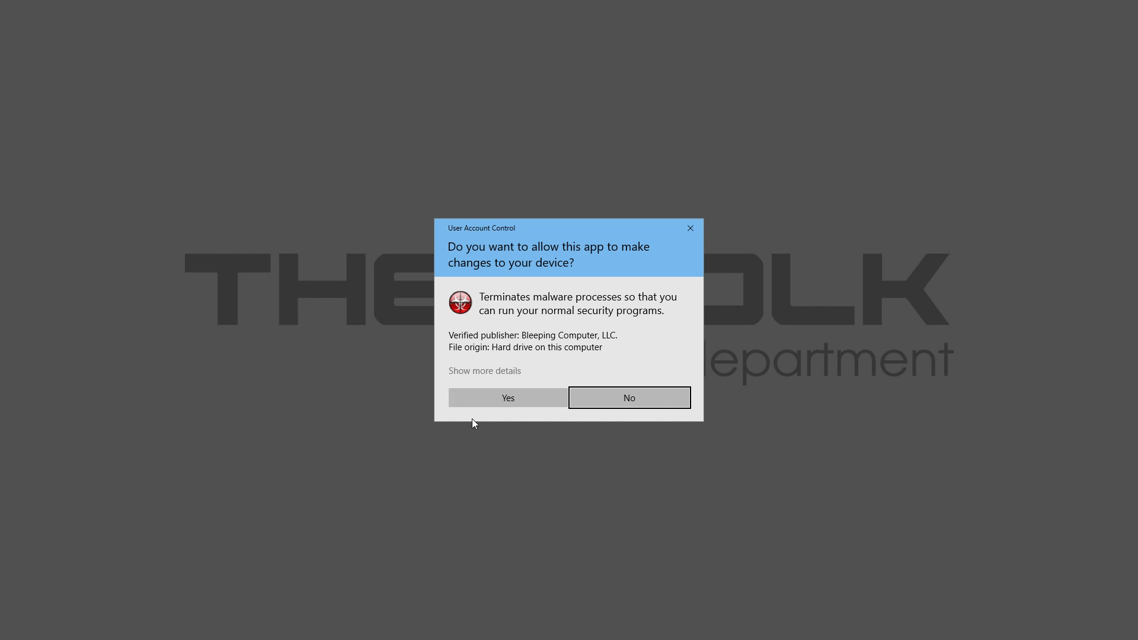
click(483, 397)
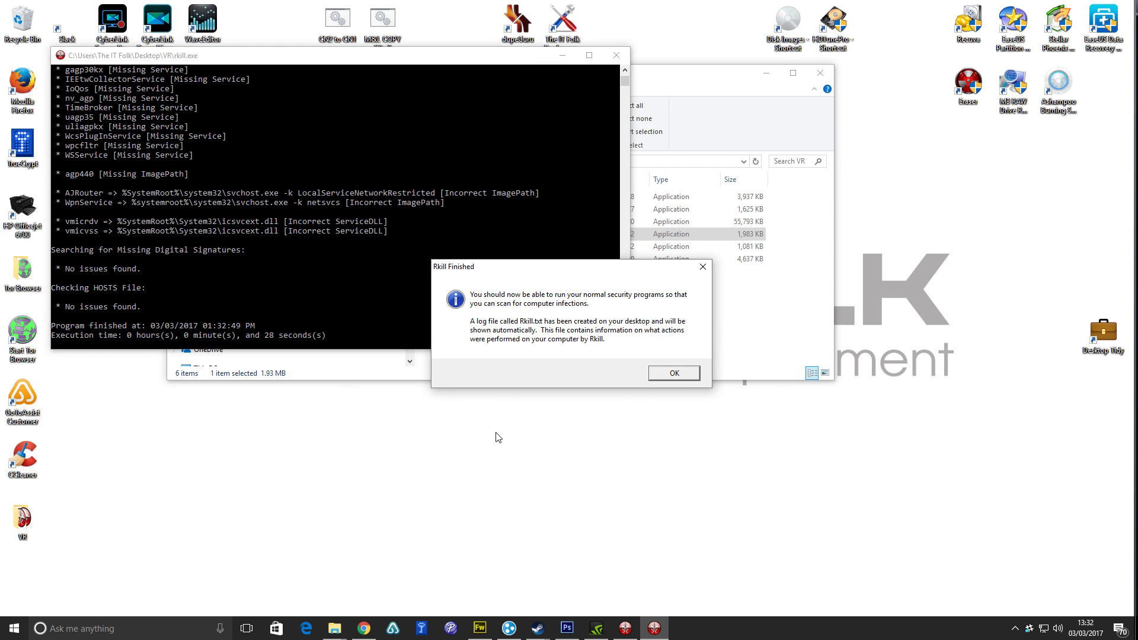
click(673, 373)
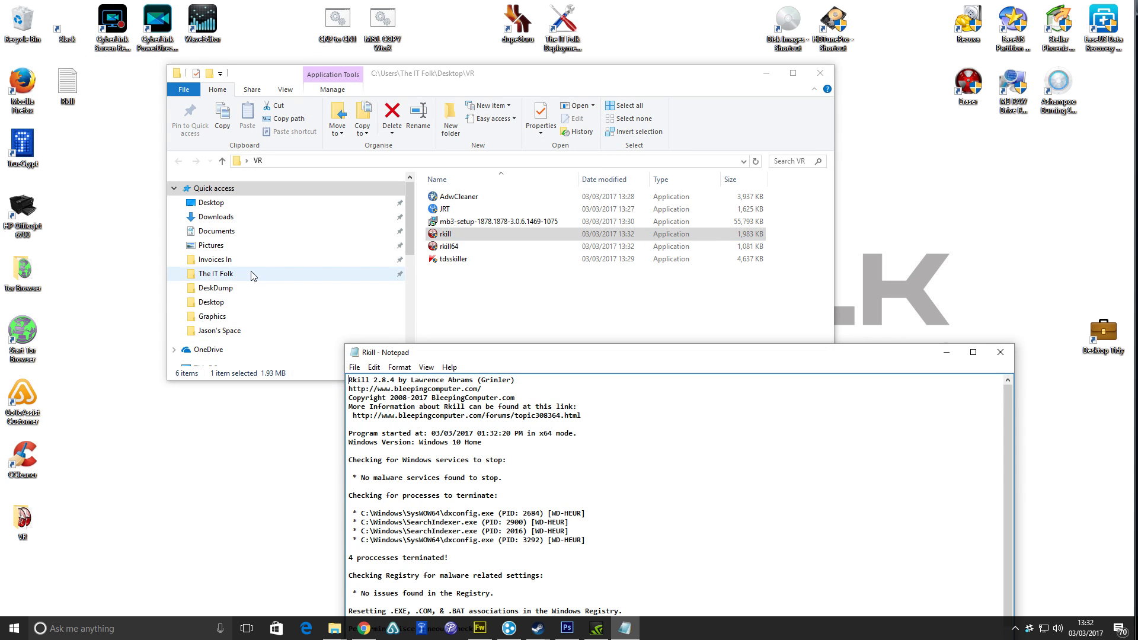
Examine the Rkill log for terminated processes, registry, service integrity and HOSTS file checks, and close it.
drag(497, 361, 354, 119)
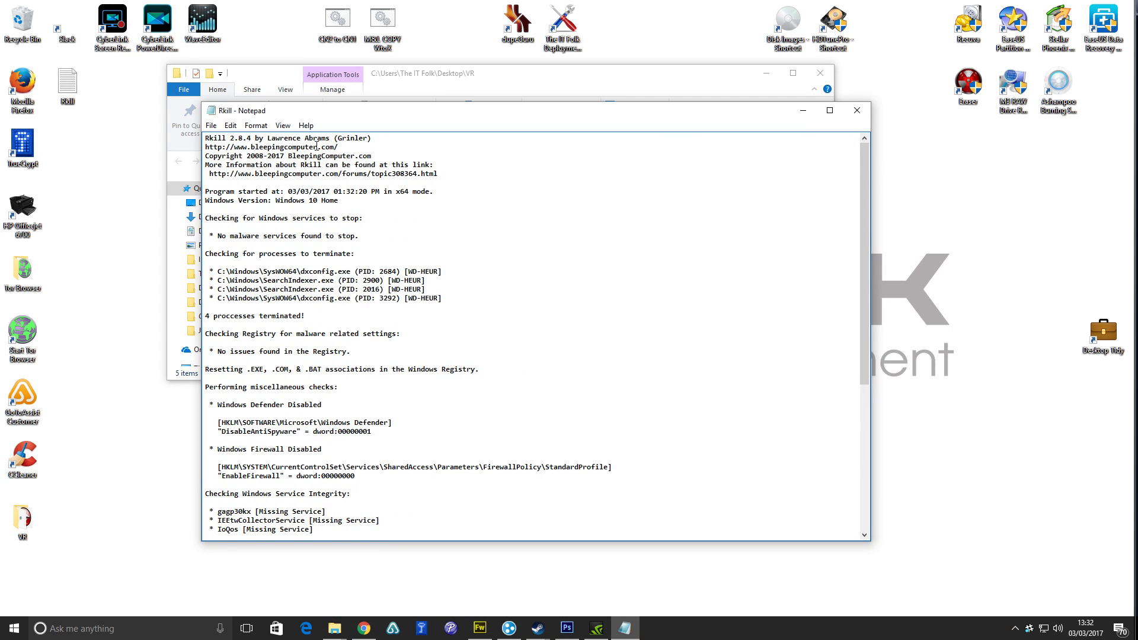
scroll(244, 424, down, 9)
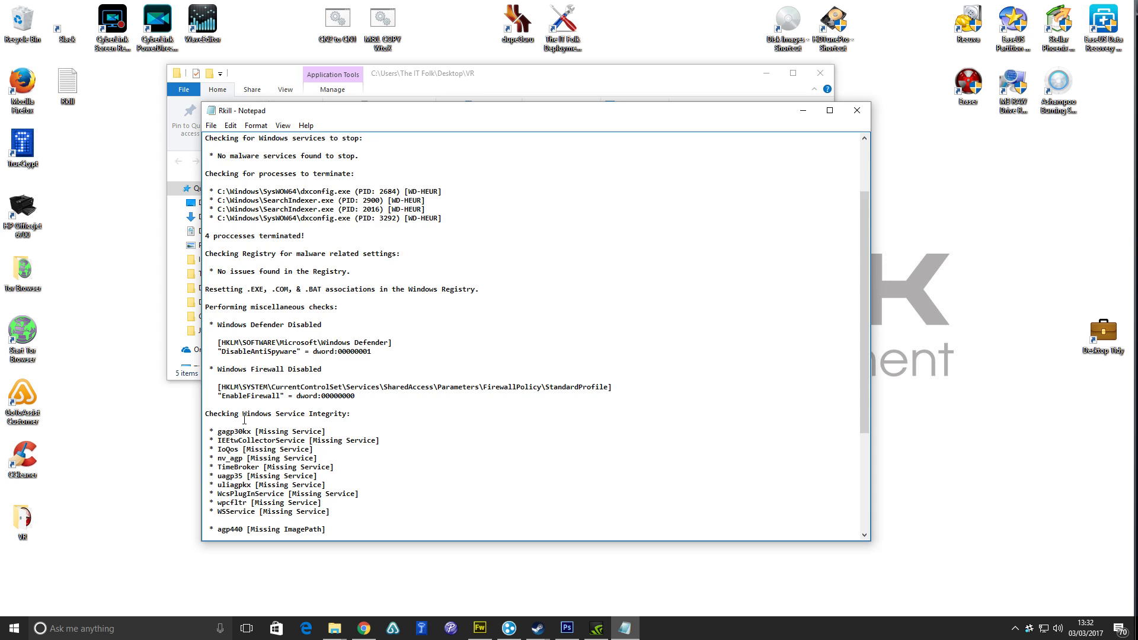
scroll(246, 462, up, 6)
scroll(269, 346, down, 3)
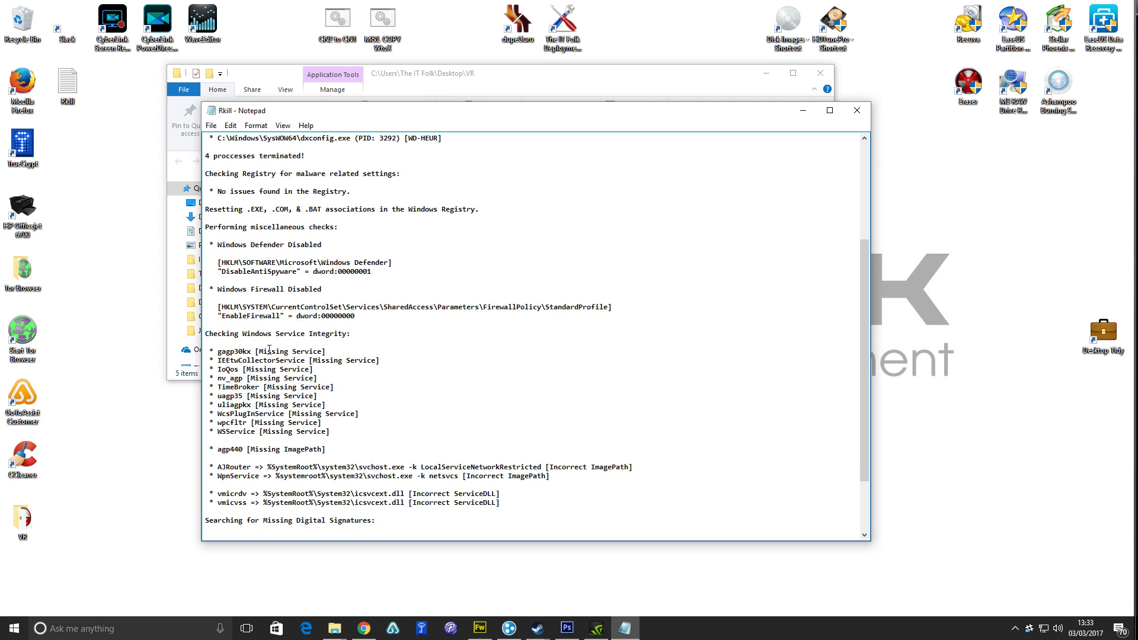
scroll(268, 391, down, 3)
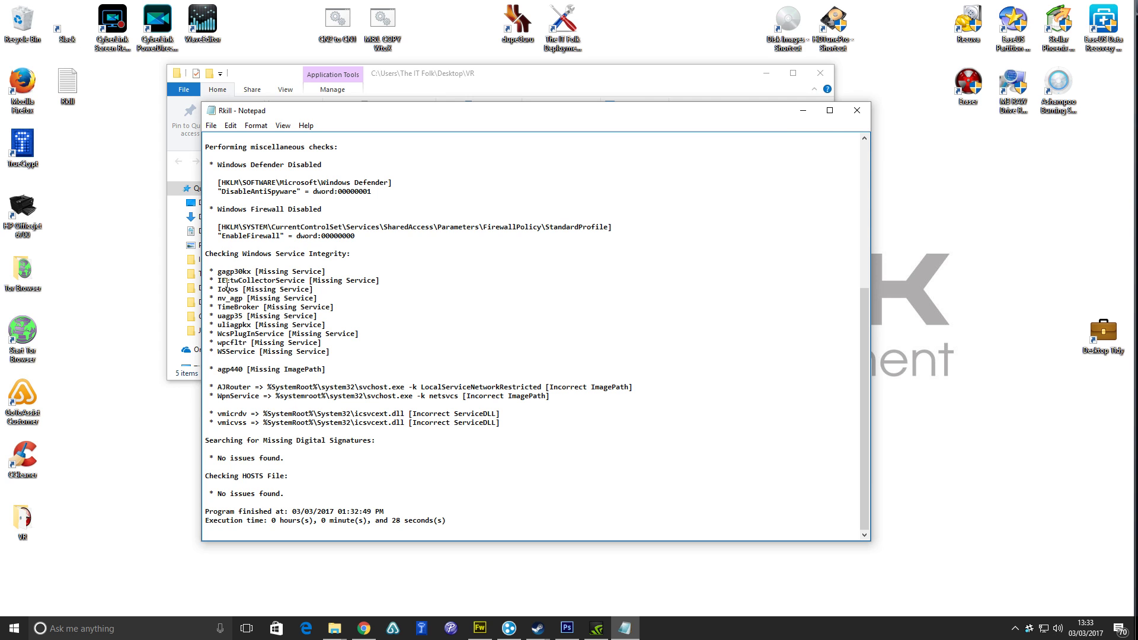
click(857, 112)
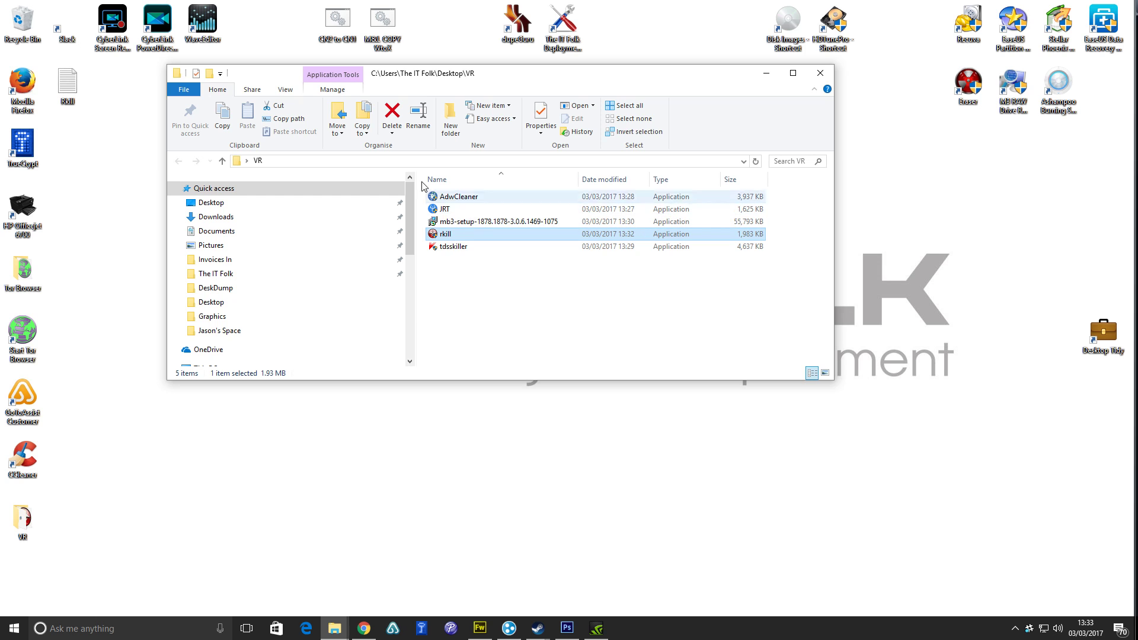
Run a rootkit scan with tdsskiller from the VR folder, accepting its license terms, and close the tool.
double_click(444, 252)
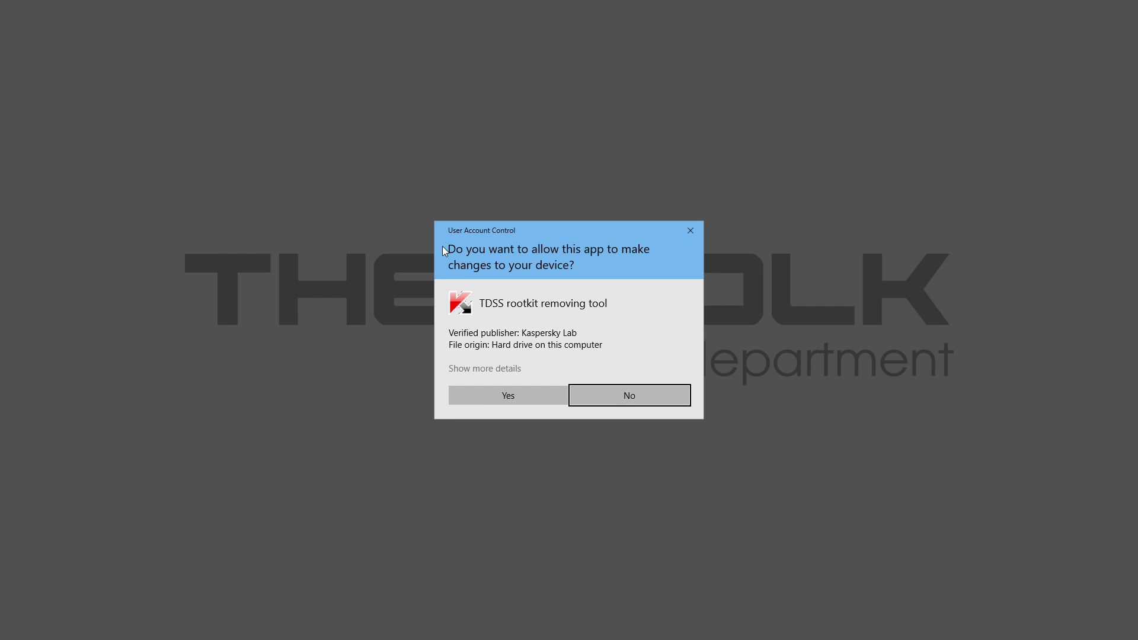
click(479, 397)
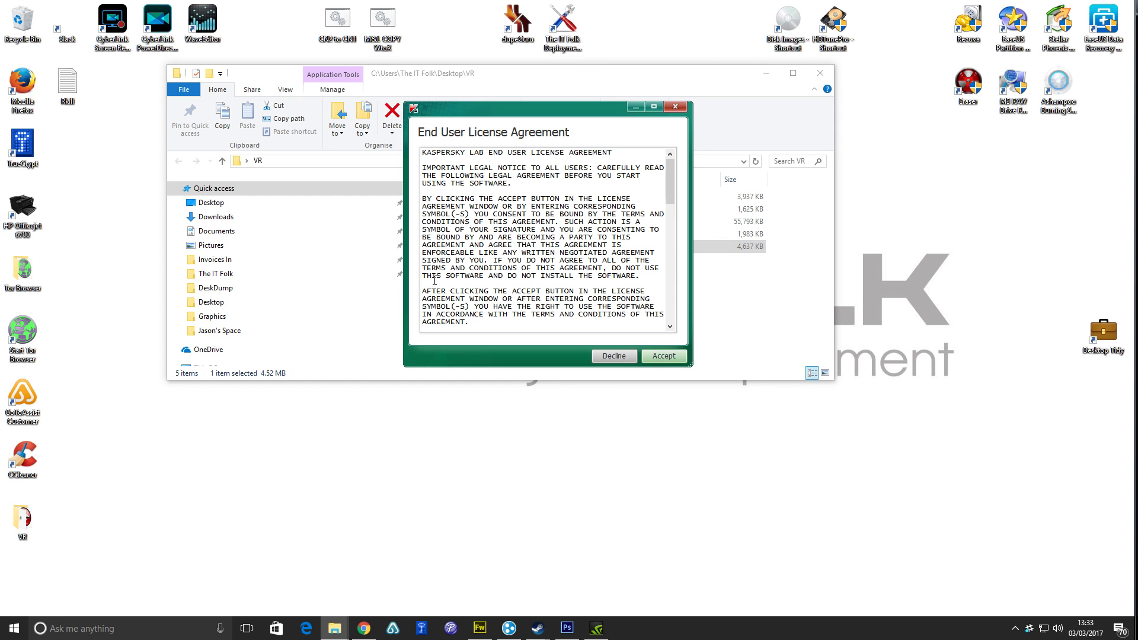
click(661, 357)
click(661, 358)
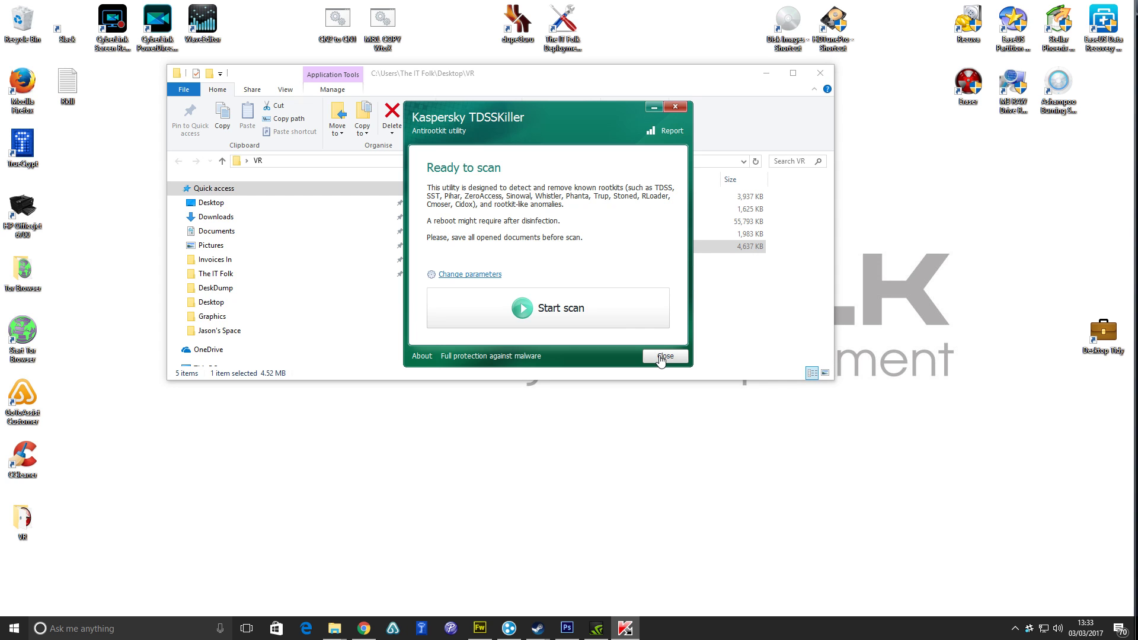
click(534, 316)
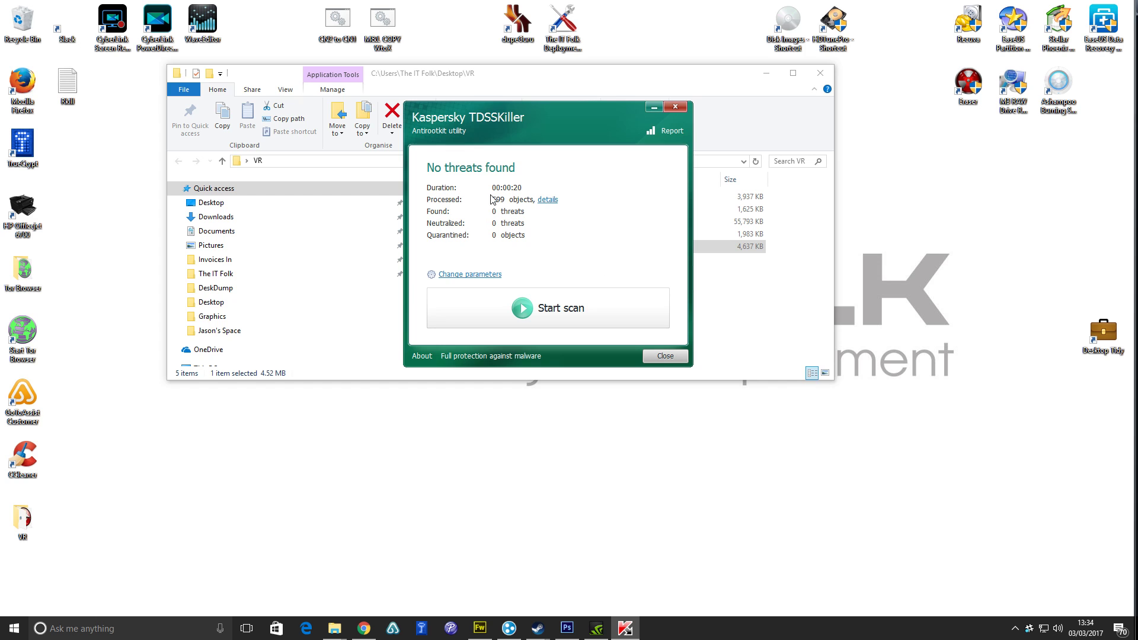
click(662, 355)
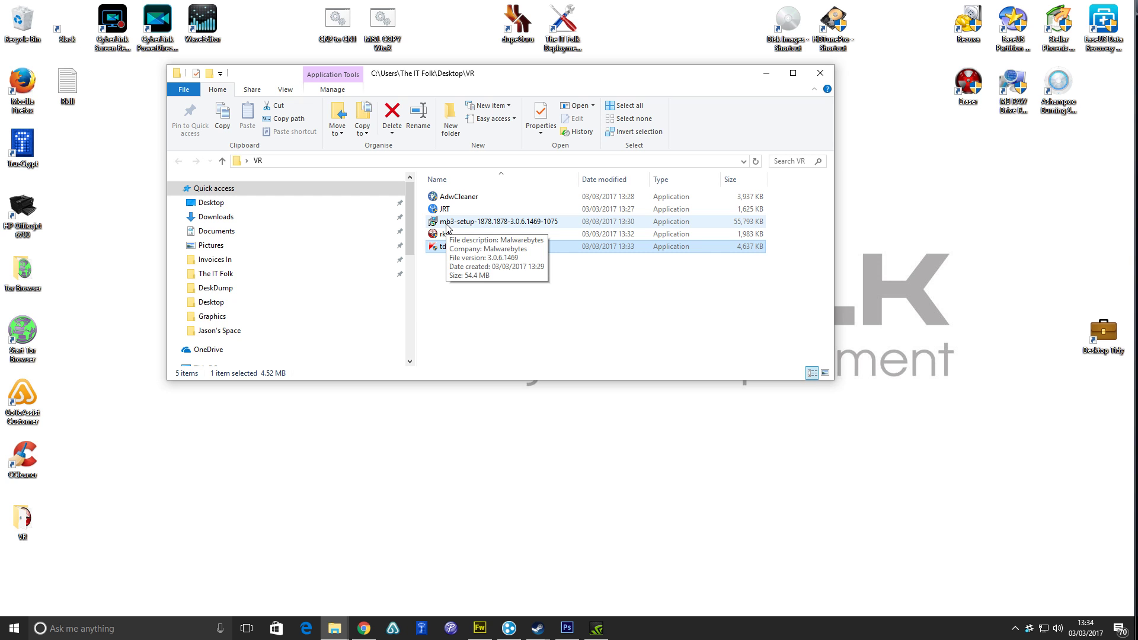
Search Windows for malware to check for an installed Malwarebytes program, and close the search.
click(111, 631)
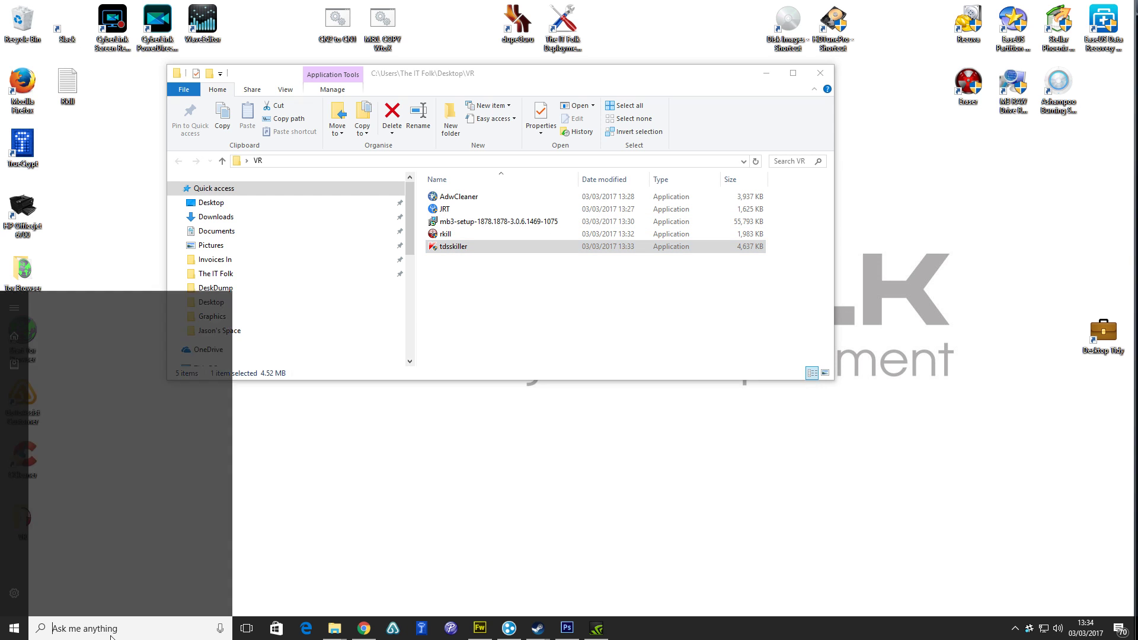
text(malw)
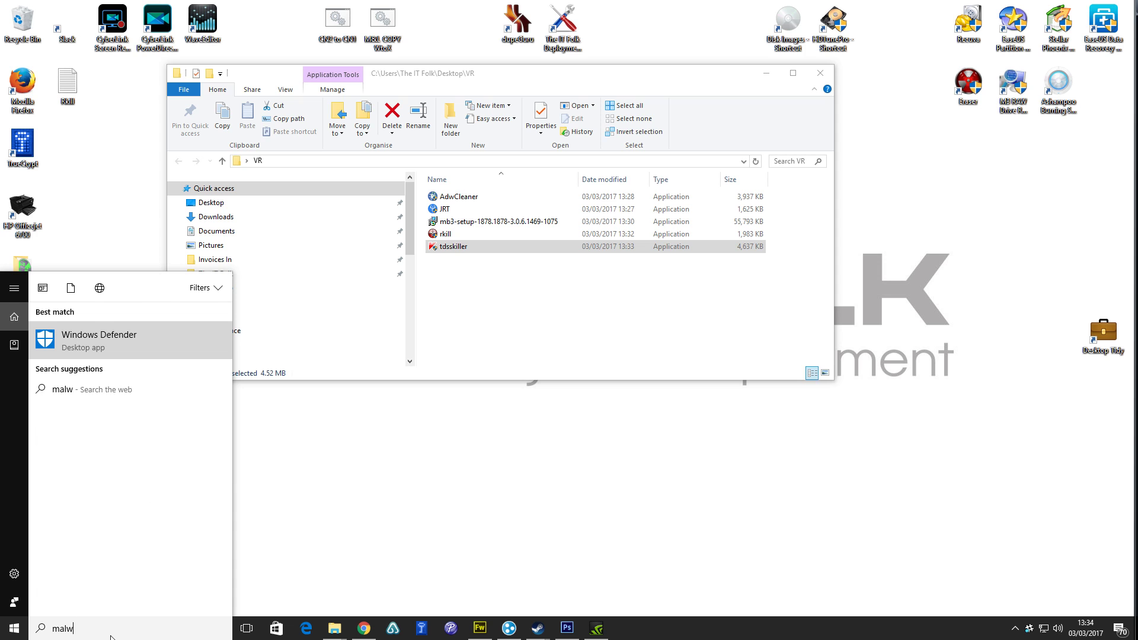
text(are)
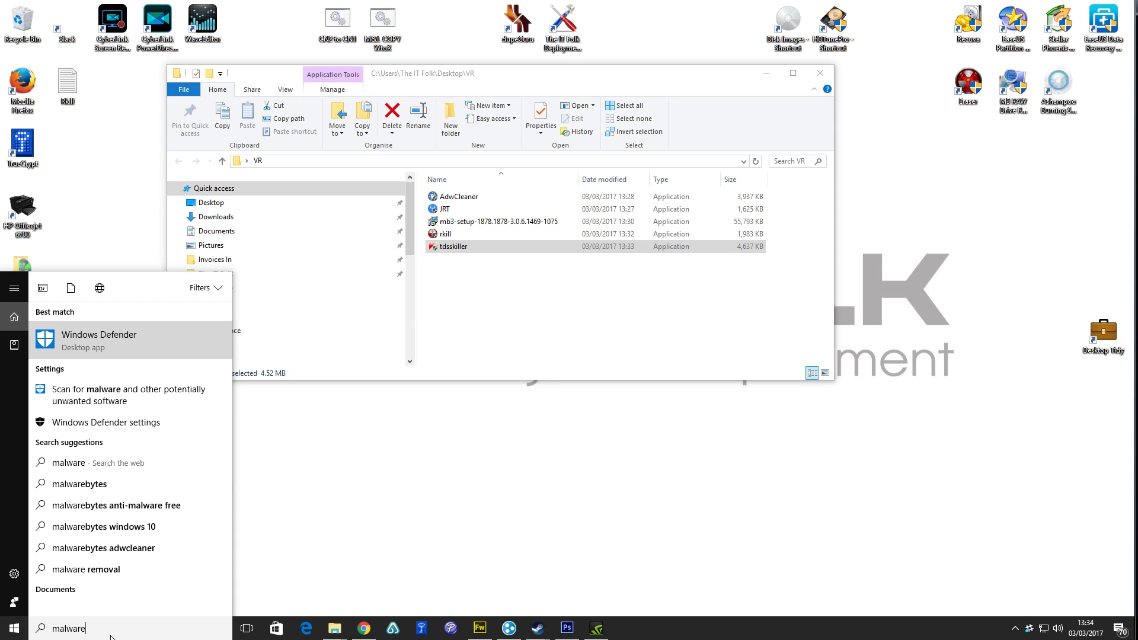
click(465, 277)
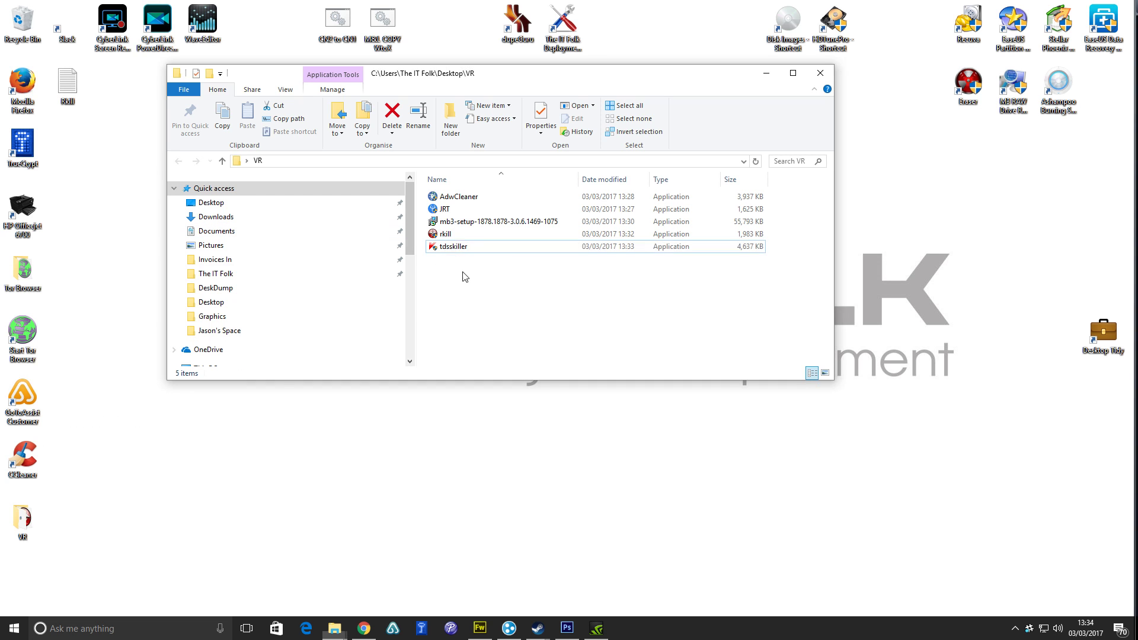
Launch the Malwarebytes installer from the VR folder with administrator permission and English as the setup language.
double_click(441, 222)
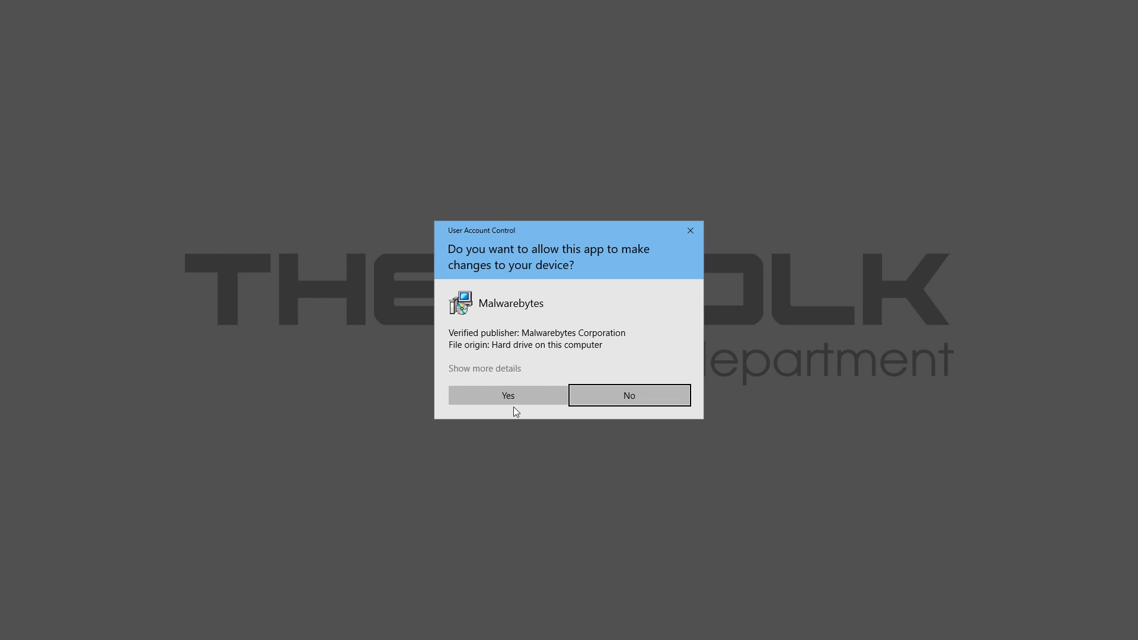
click(511, 393)
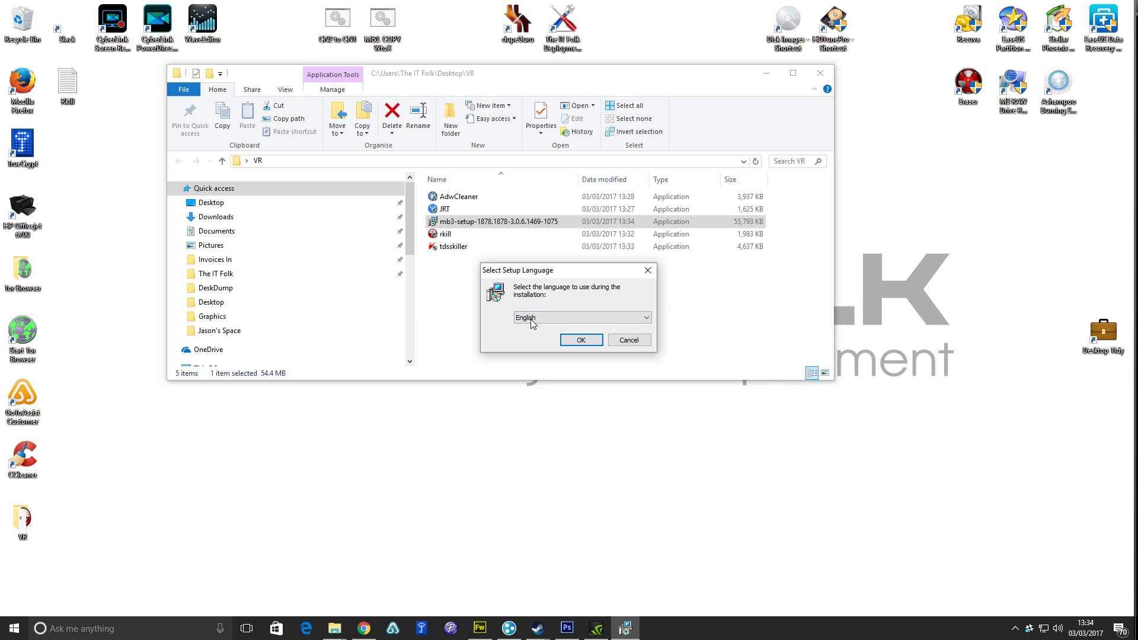
click(595, 338)
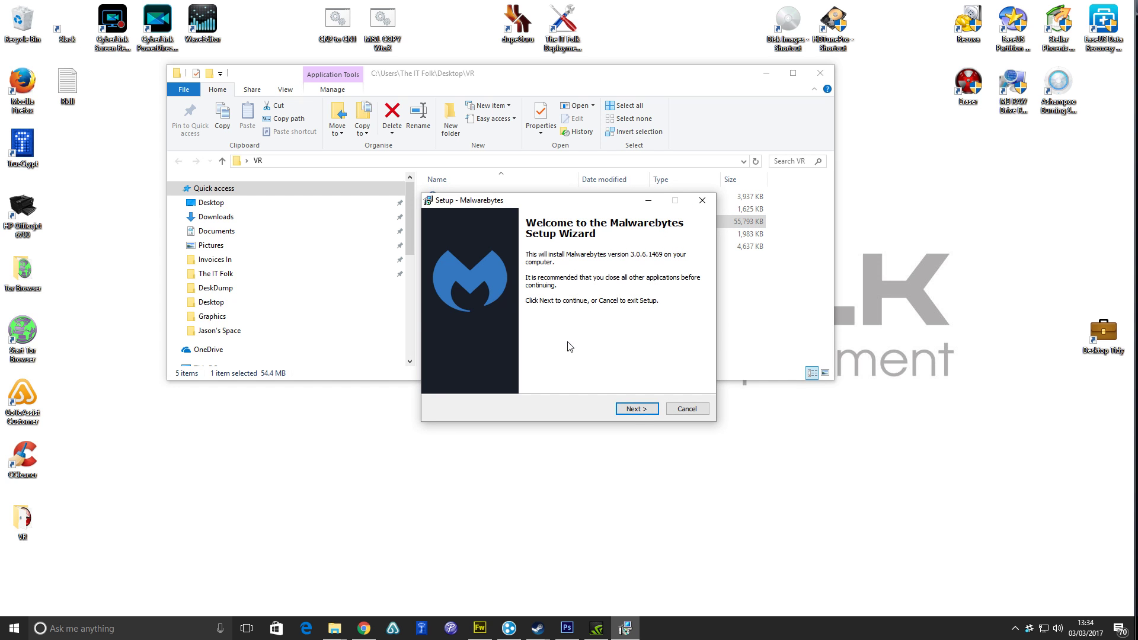
Install Malwarebytes, accepting the license agreement and keeping the default destination, Start Menu folder and desktop shortcut, and finish the setup wizard.
click(643, 411)
click(476, 373)
click(637, 409)
click(643, 410)
click(644, 410)
click(644, 410)
click(643, 409)
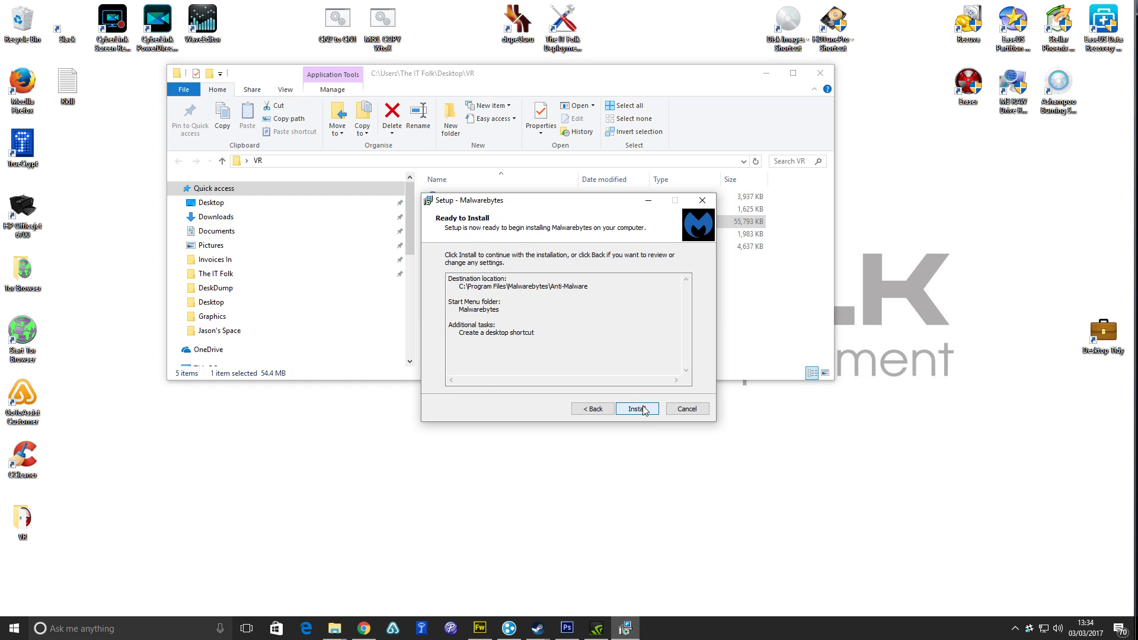
click(644, 409)
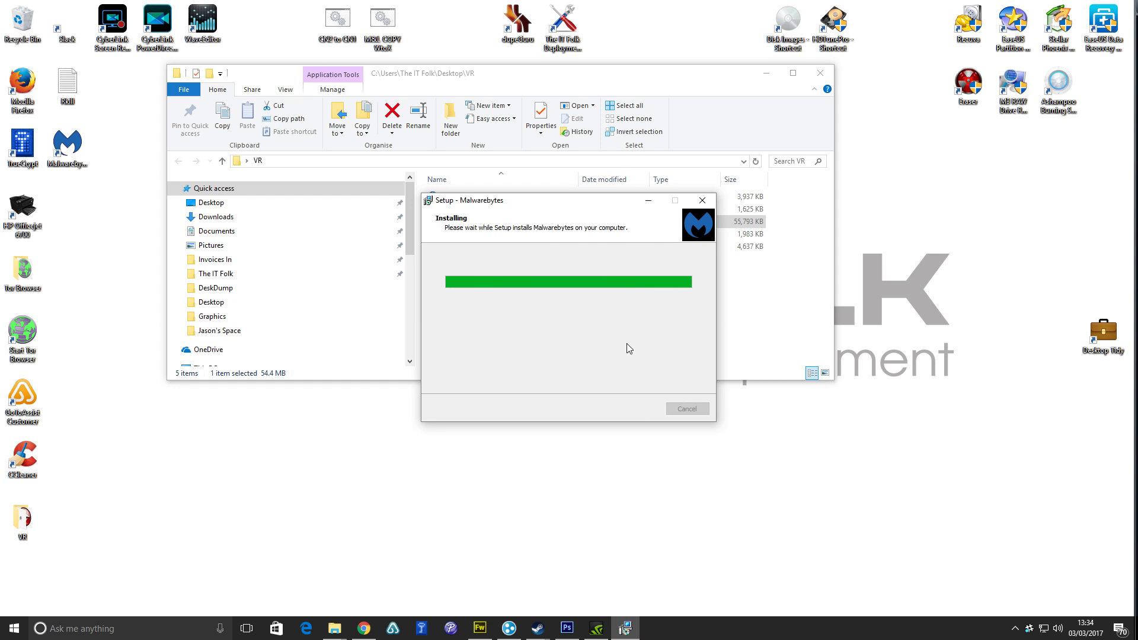
click(631, 408)
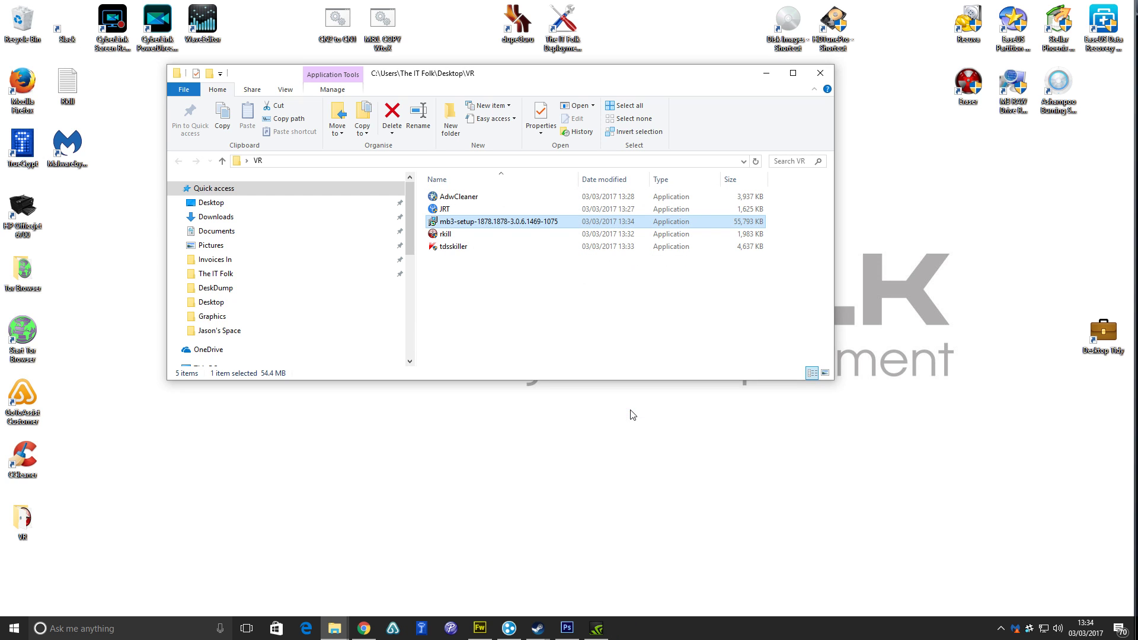
Open Malwarebytes from the desktop, dismiss the introduction message, and run a Threat Scan.
double_click(78, 150)
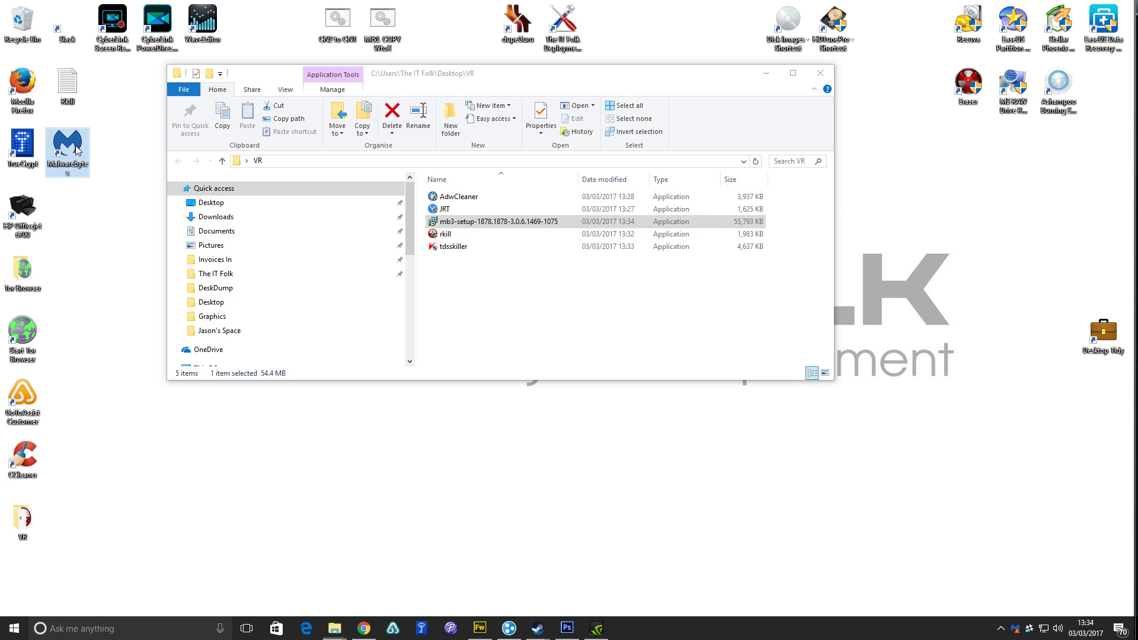
click(453, 407)
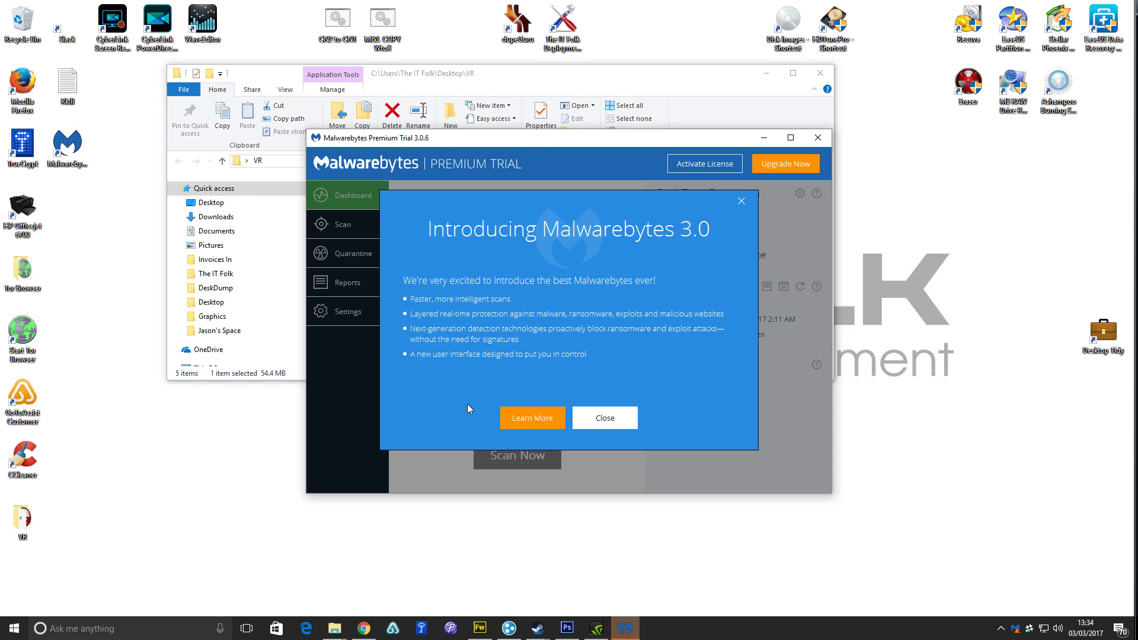
click(621, 421)
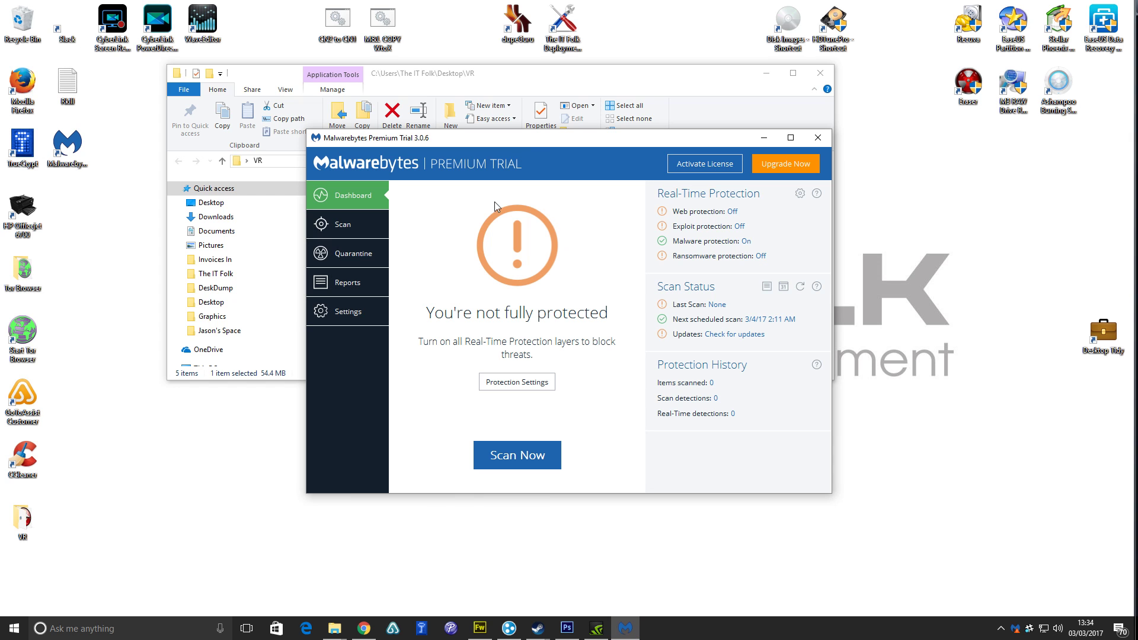
click(315, 221)
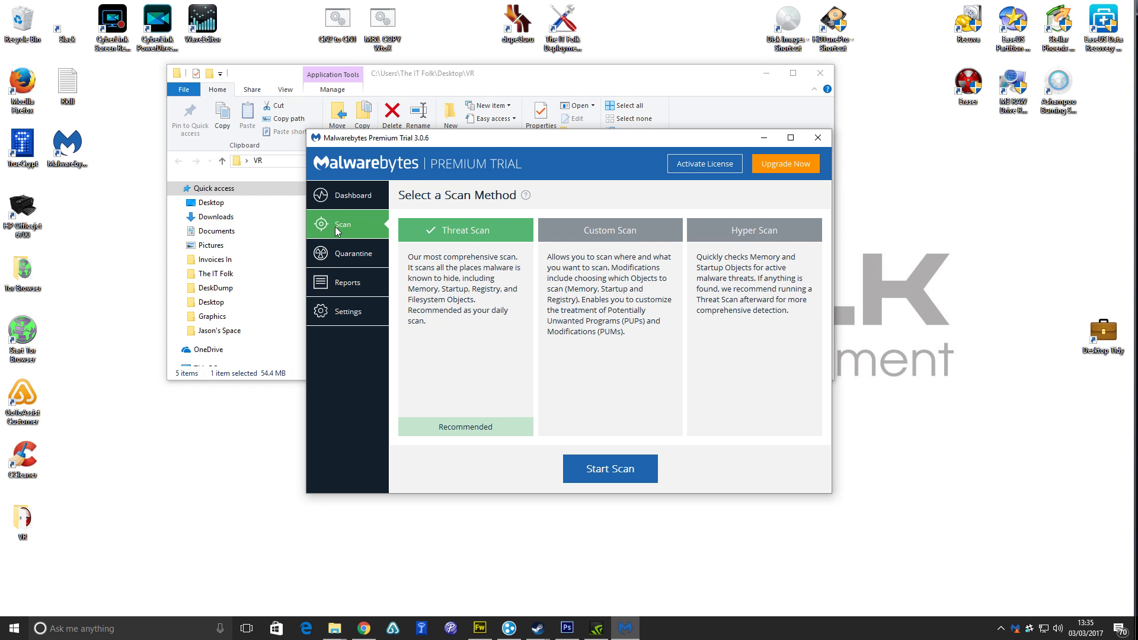
click(612, 479)
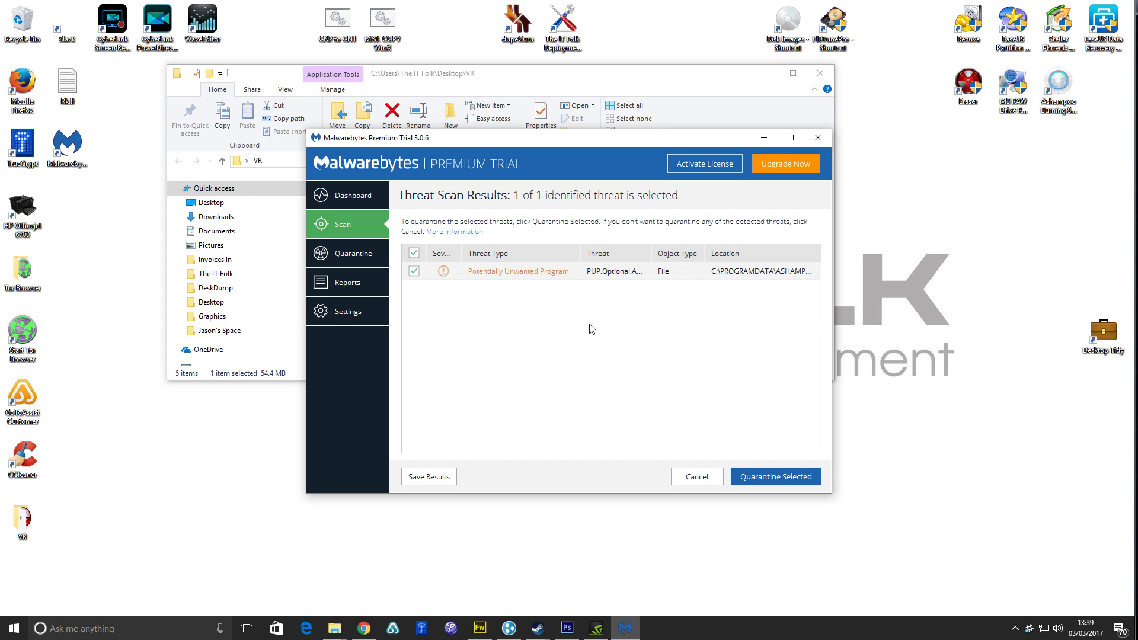
Exclude the detected Ashampoo marketplace icon file from quarantine, set it to Ignore Always, and close Malwarebytes.
click(785, 271)
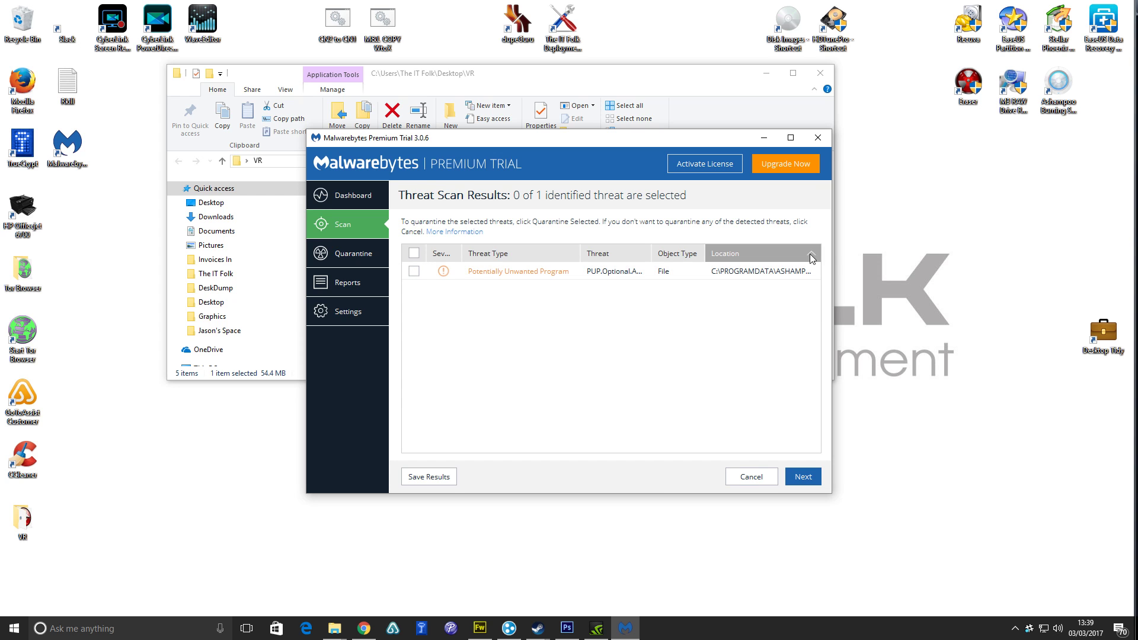
drag(832, 254, 1071, 254)
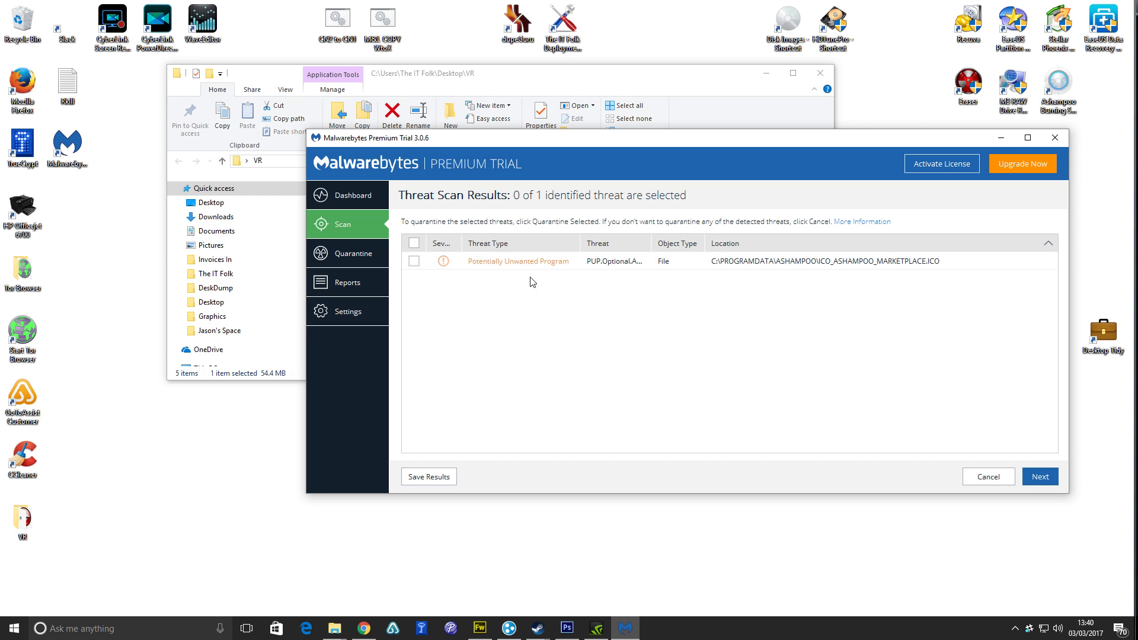
click(413, 243)
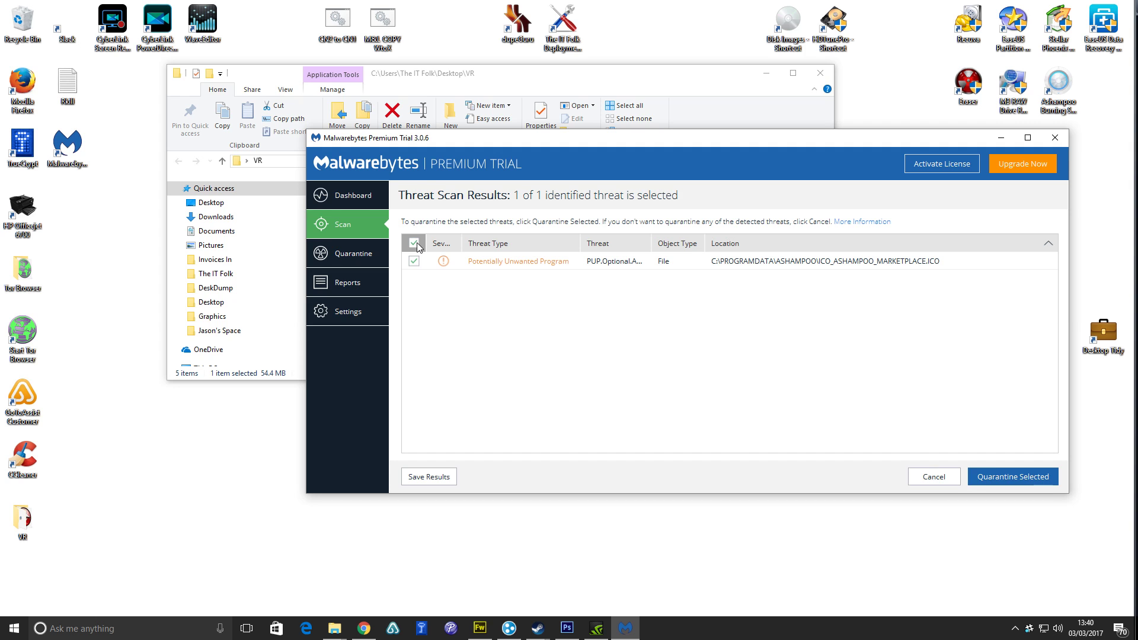
click(414, 243)
click(1046, 481)
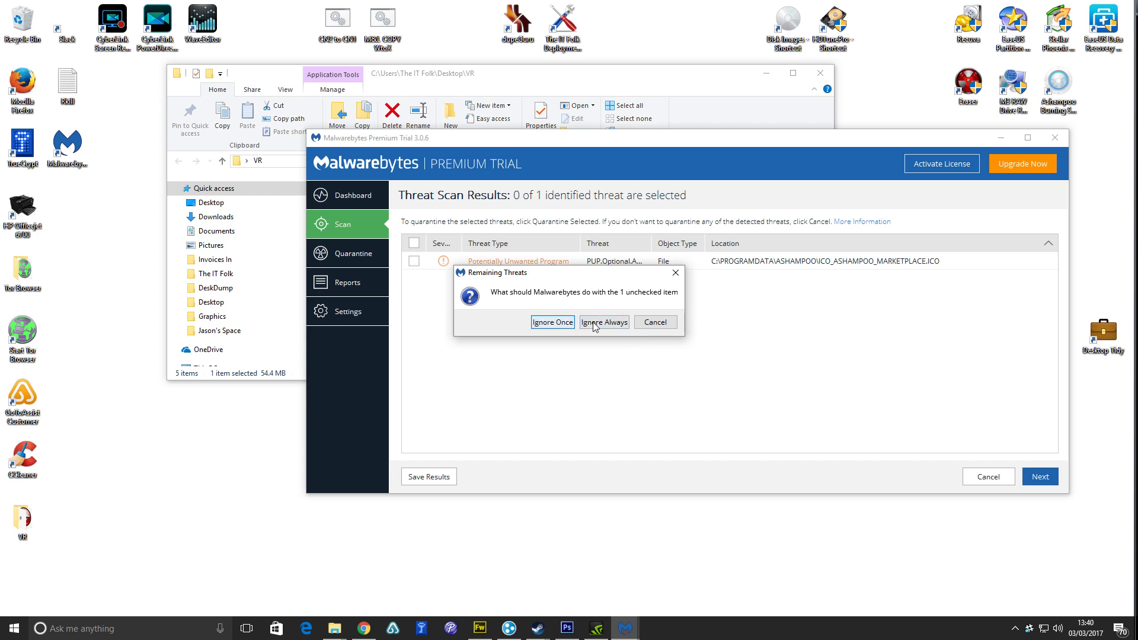
click(615, 324)
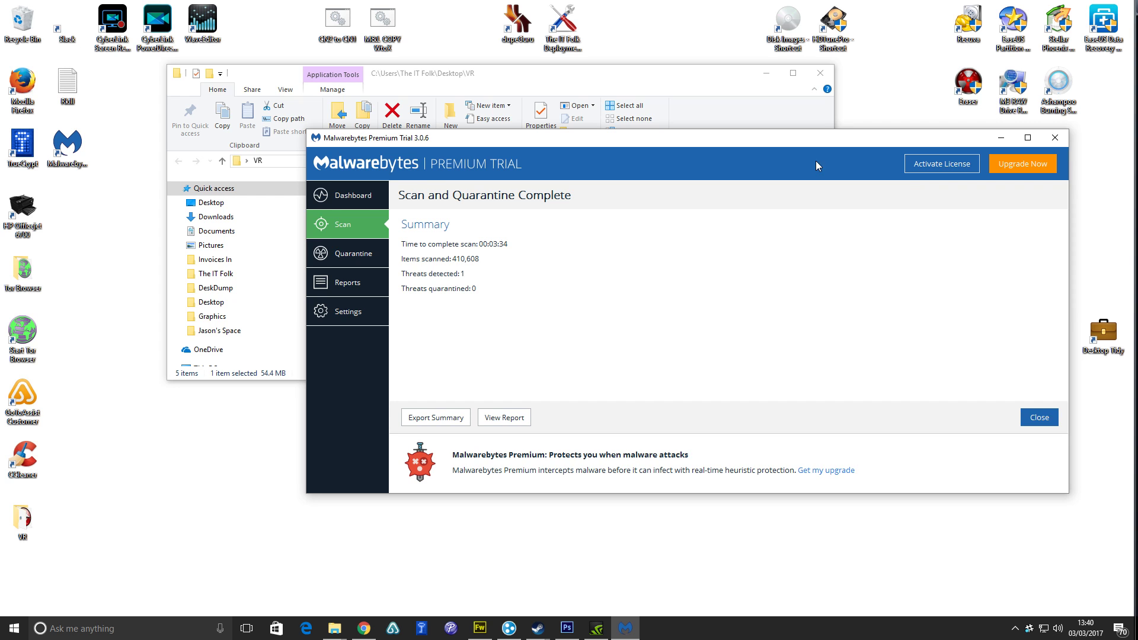
click(1053, 138)
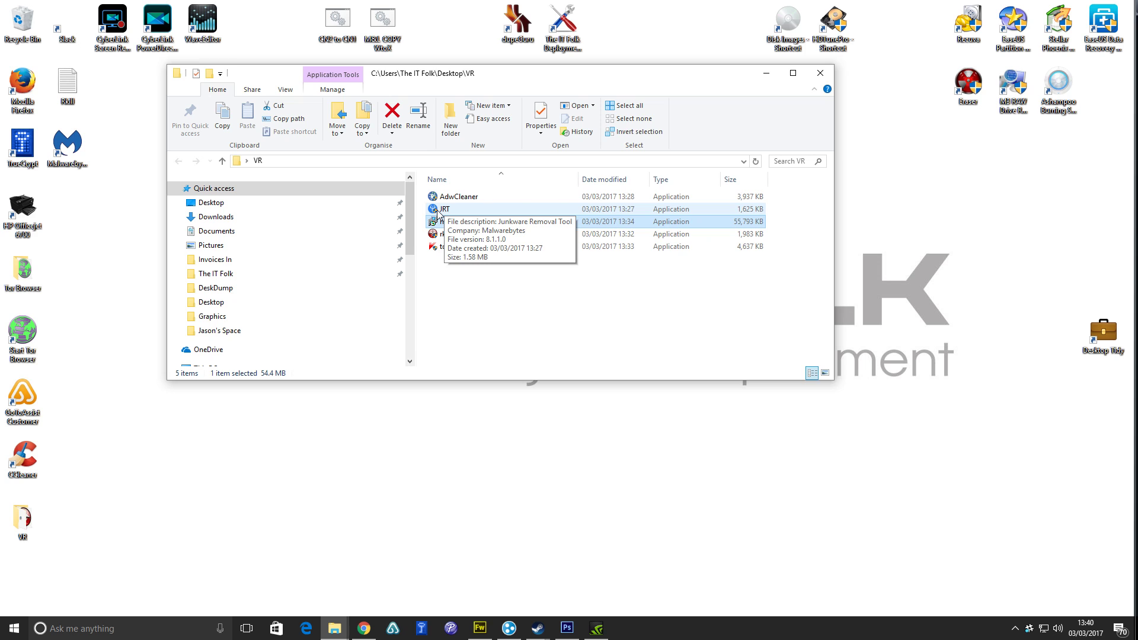
Run JRT from the VR folder with administrator permission and continue past its disclaimer to start the junkware cleanup.
click(436, 211)
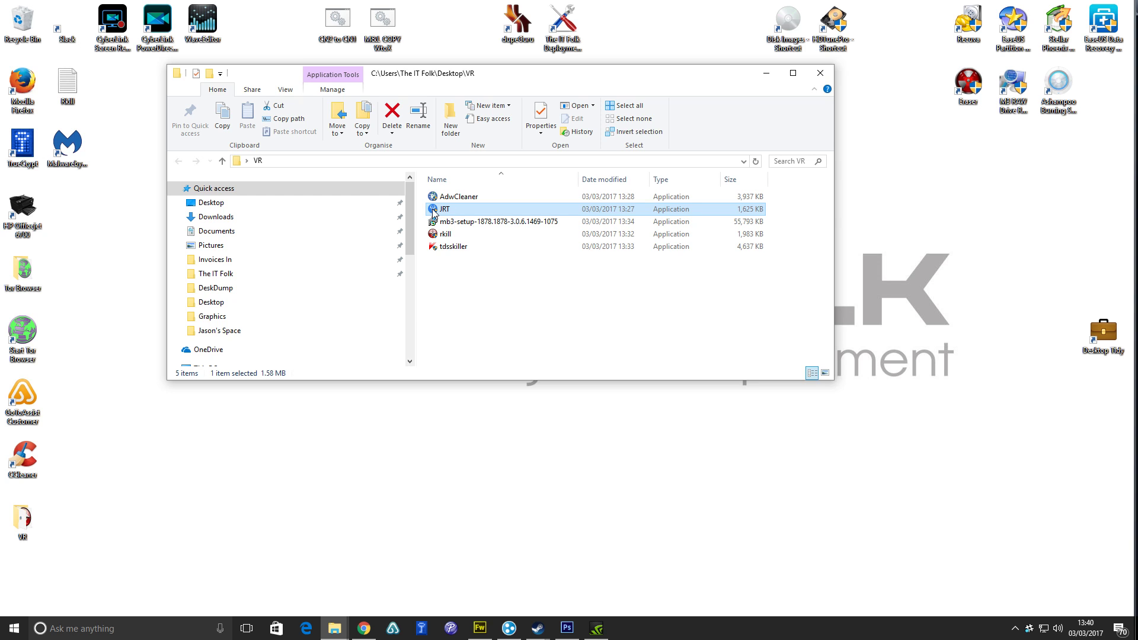
click(433, 291)
click(439, 213)
double_click(438, 210)
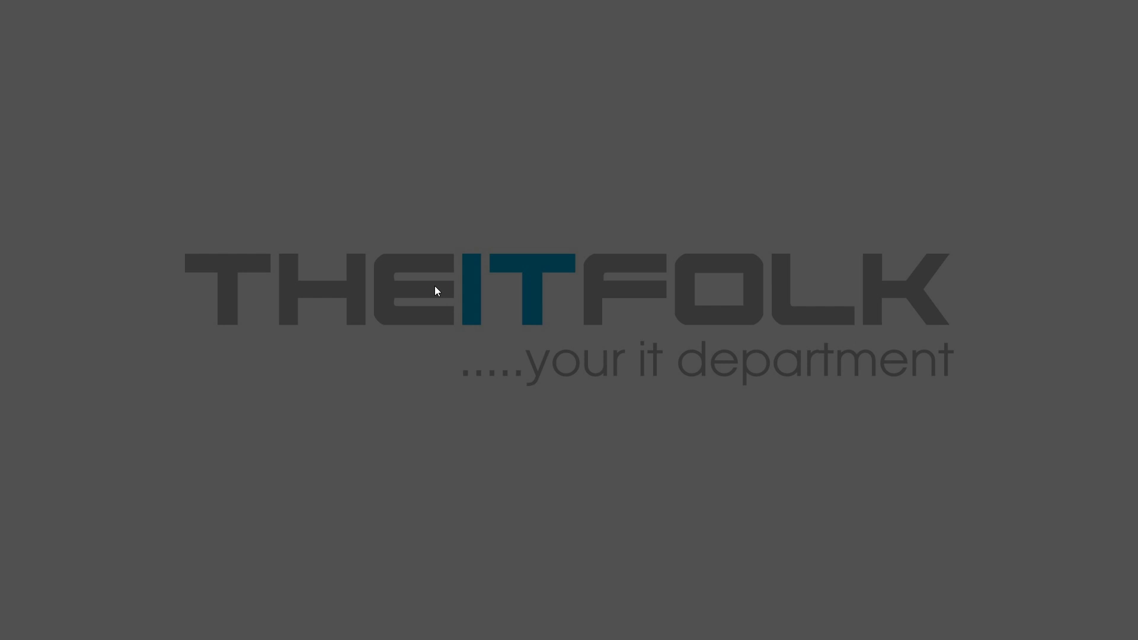
click(487, 398)
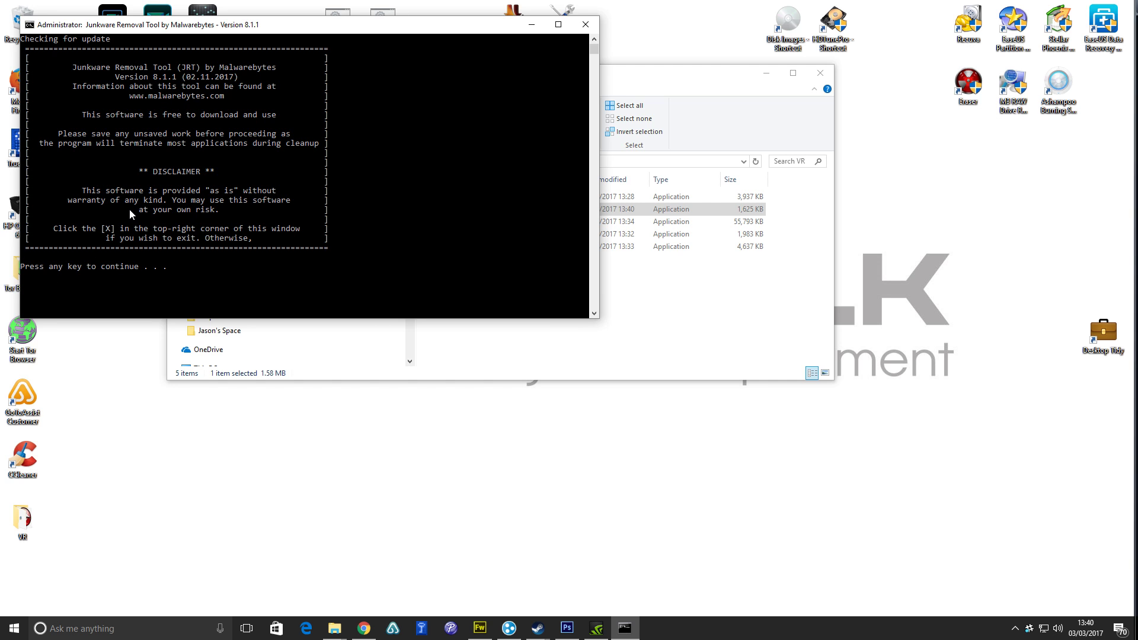
key(Return)
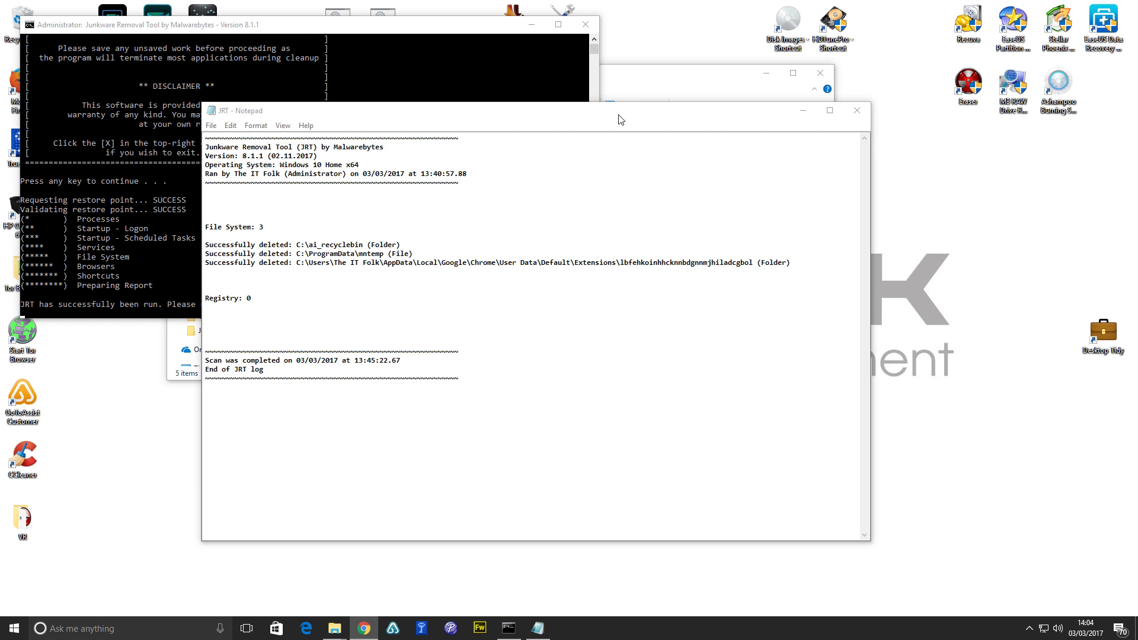
Examine the JRT log for deleted files, folders and registry entries, and close it.
drag(613, 120, 847, 106)
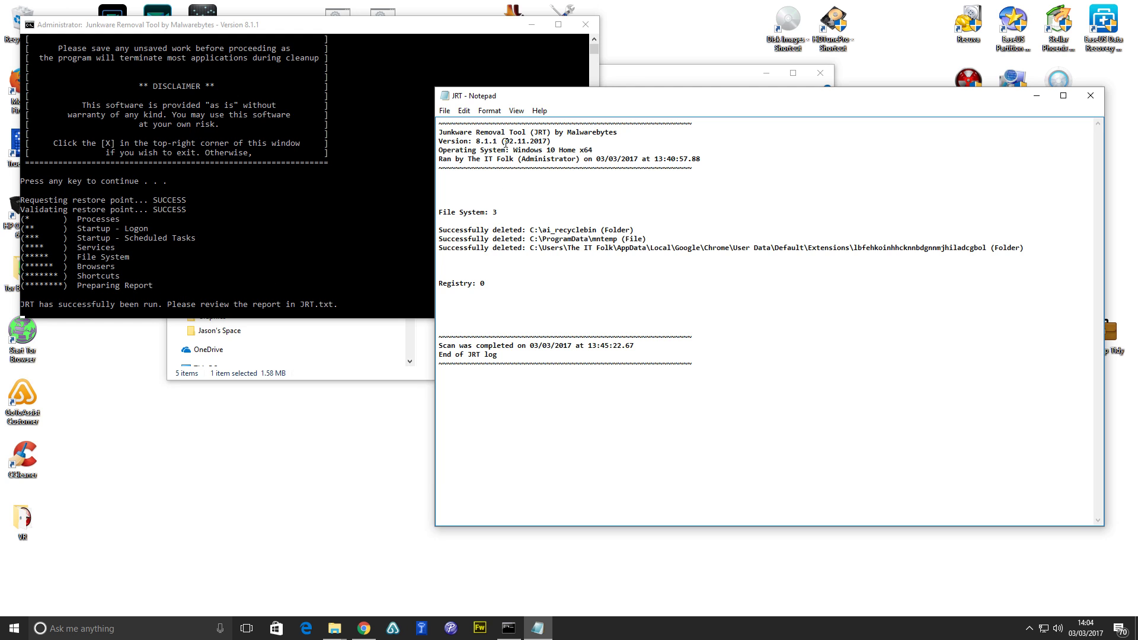
drag(581, 97, 370, 96)
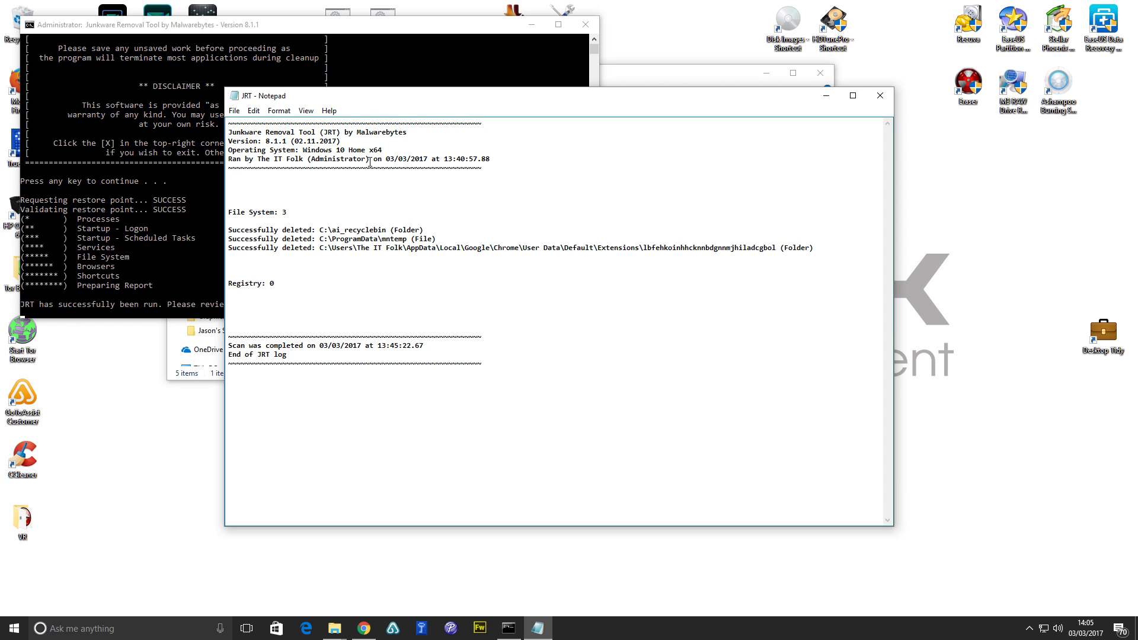
click(880, 96)
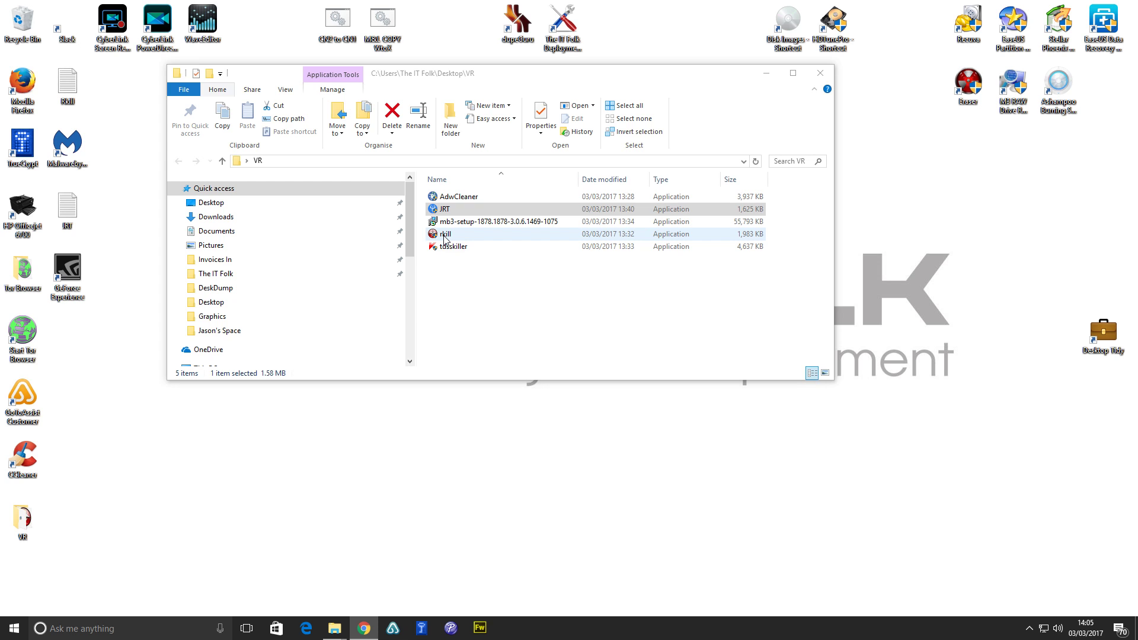
Launch AdwCleaner from the VR folder with administrator permission, agree to its terms of use, and start a scan.
click(462, 197)
click(461, 197)
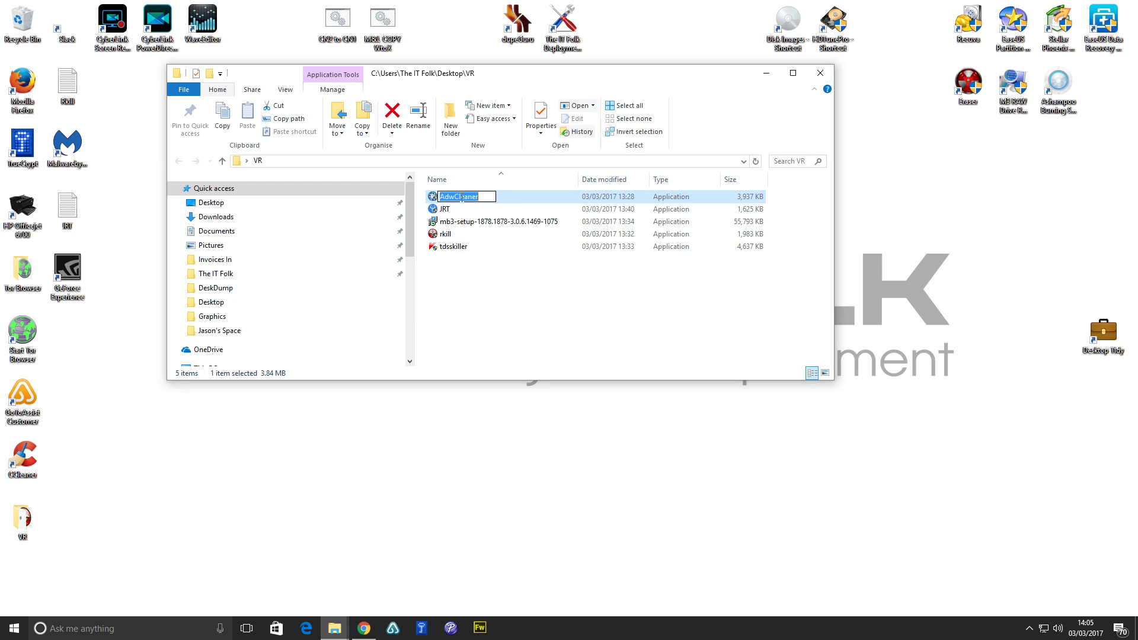
double_click(434, 199)
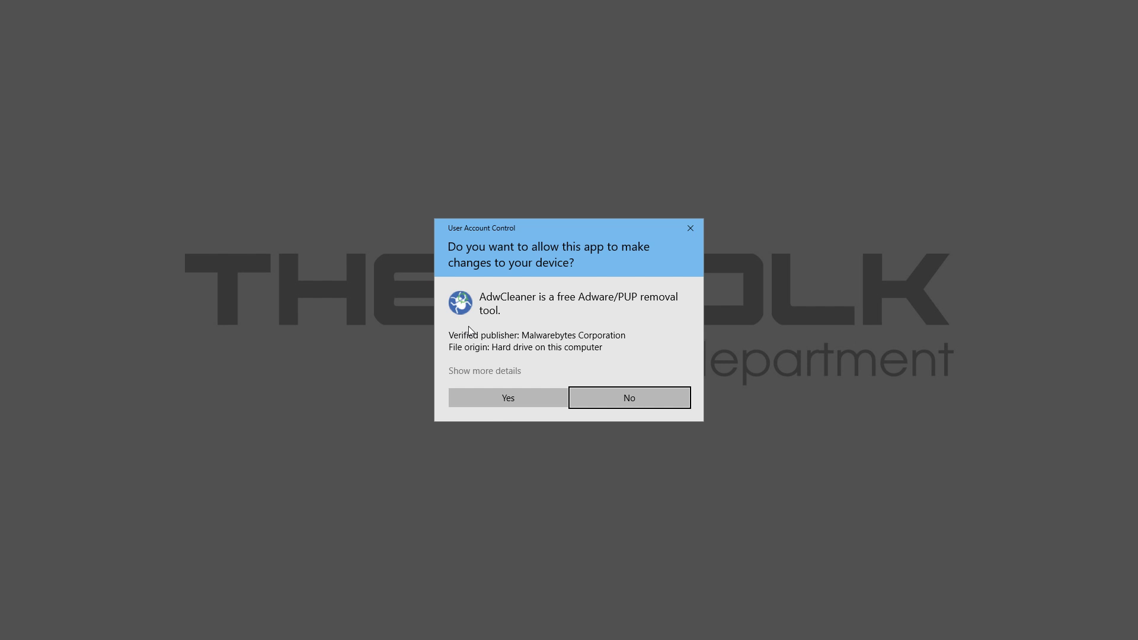
click(489, 404)
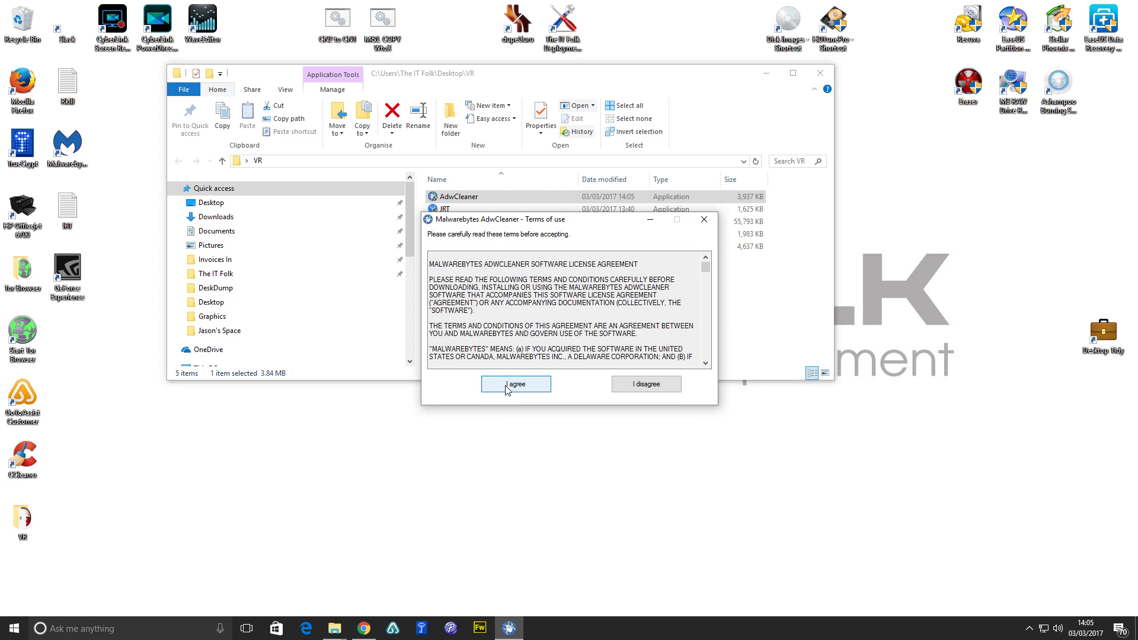
click(507, 385)
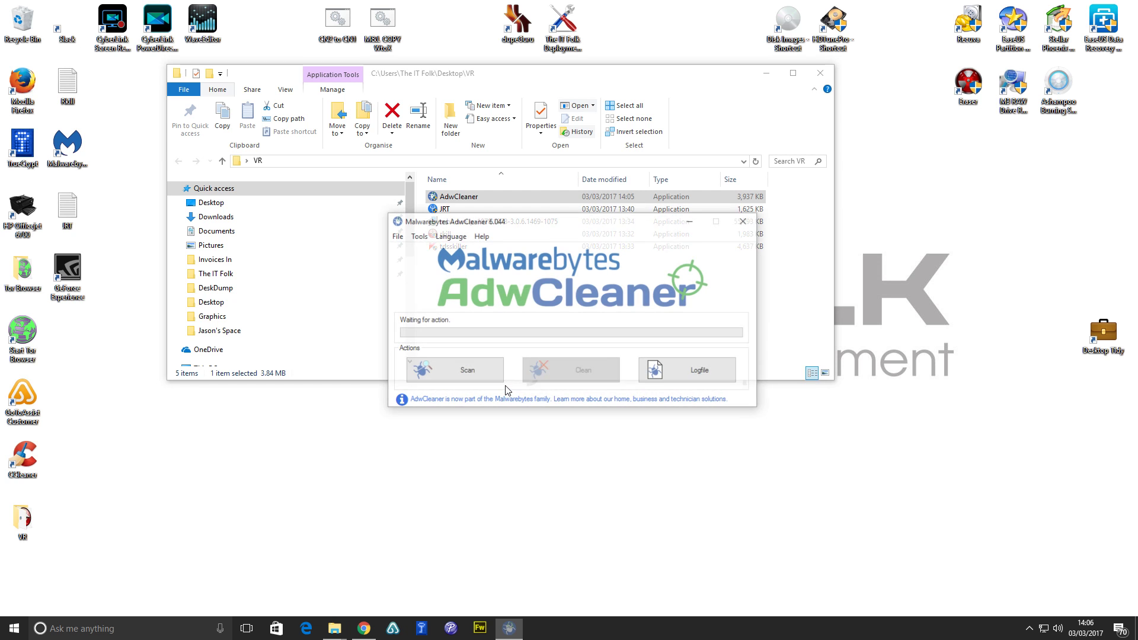
click(459, 365)
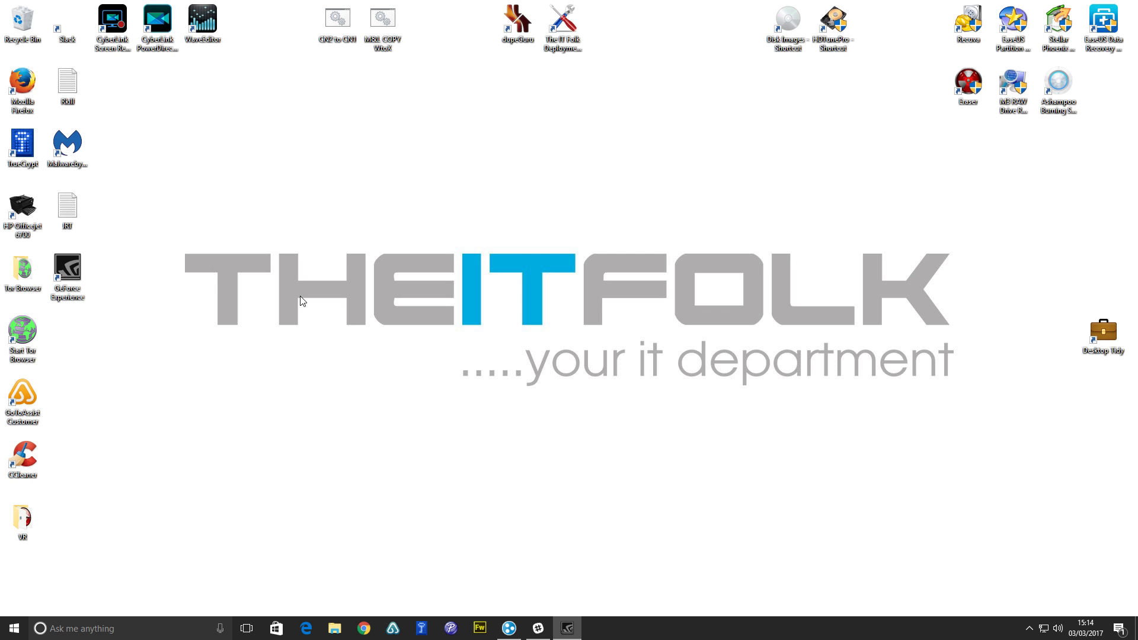
Switch to Google Chrome and open the Extensions page in its settings.
click(366, 627)
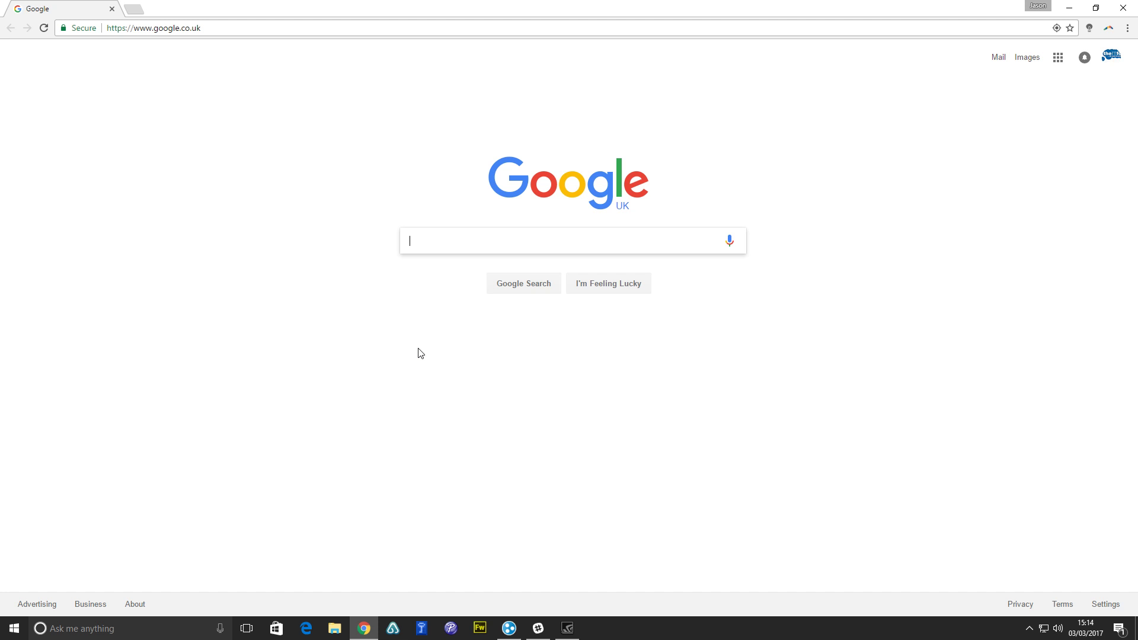
click(1127, 30)
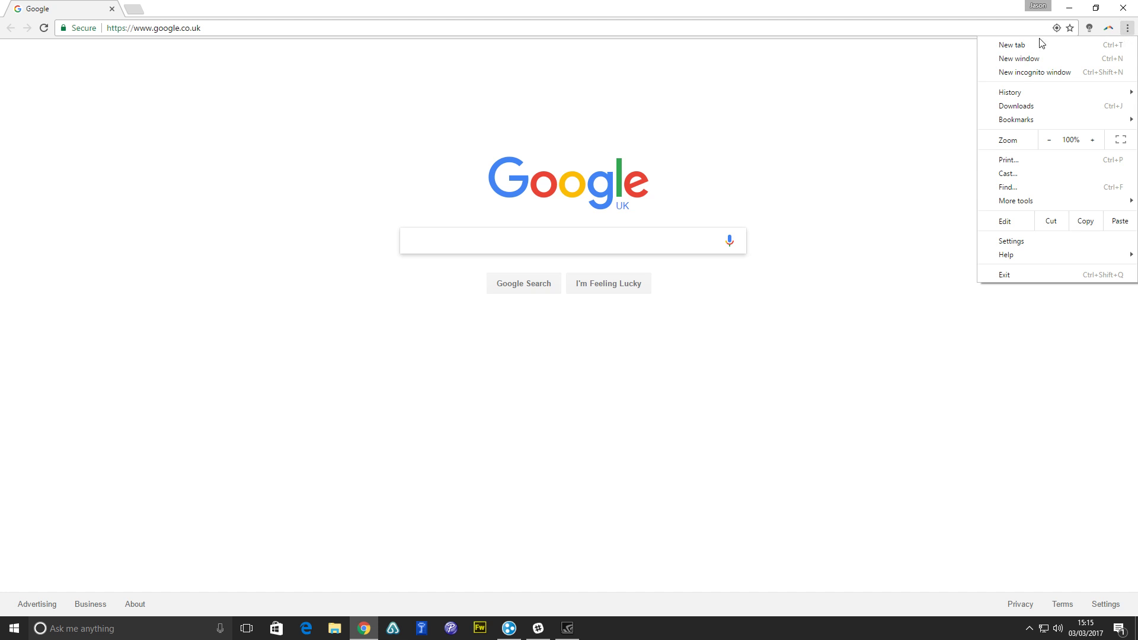
click(1013, 241)
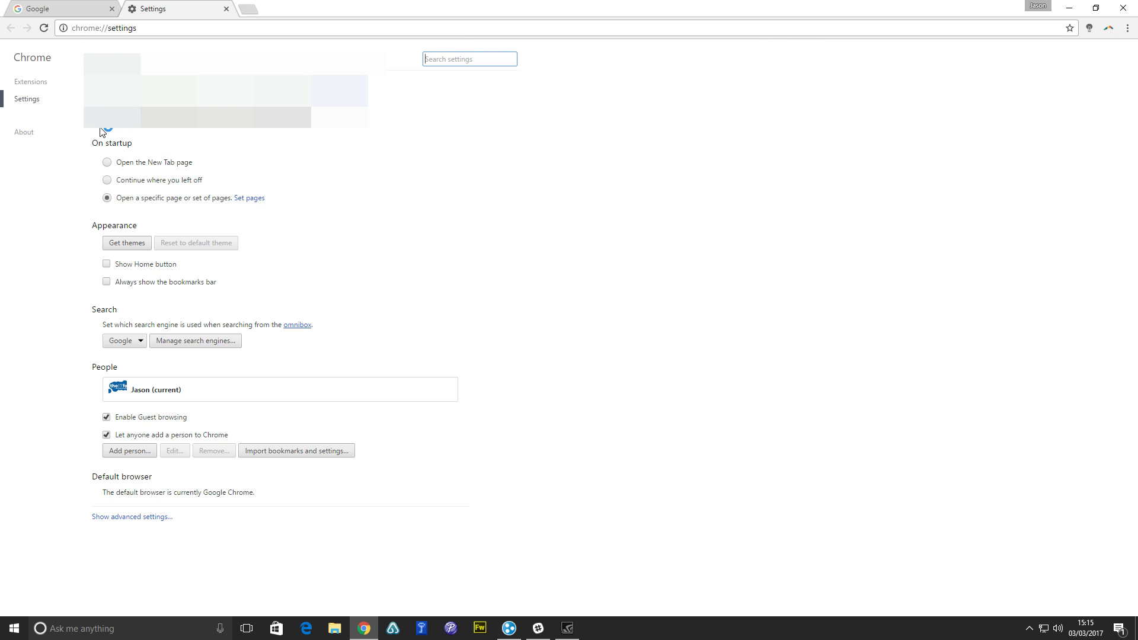
click(31, 82)
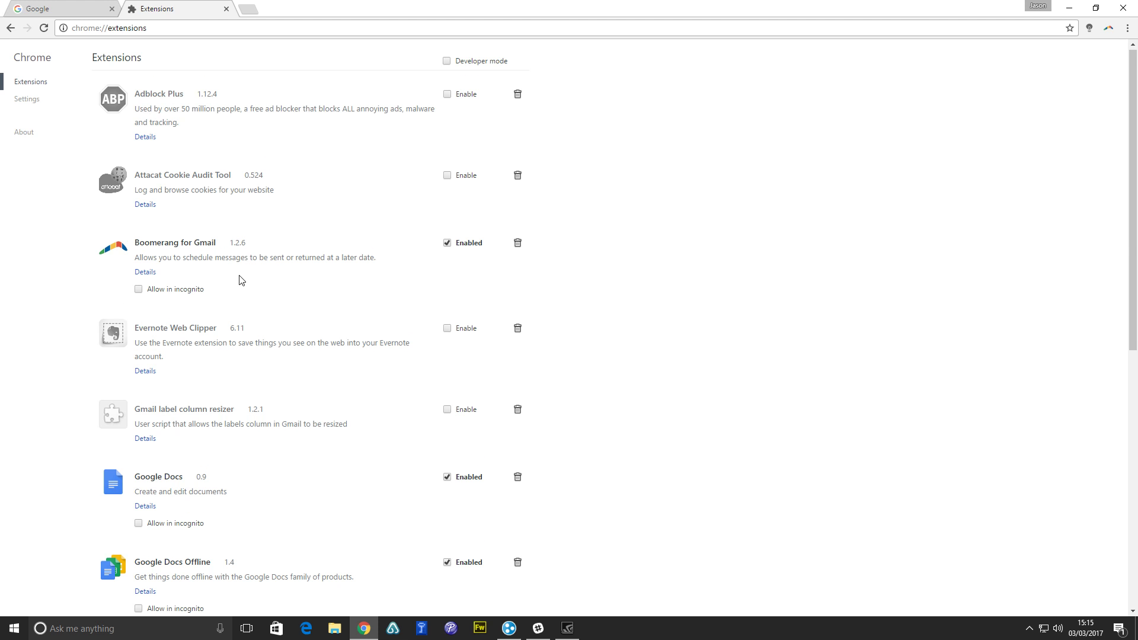
Examine the list of installed Chrome extensions for unwanted or unfamiliar entries.
scroll(237, 308, down, 8)
scroll(261, 332, up, 8)
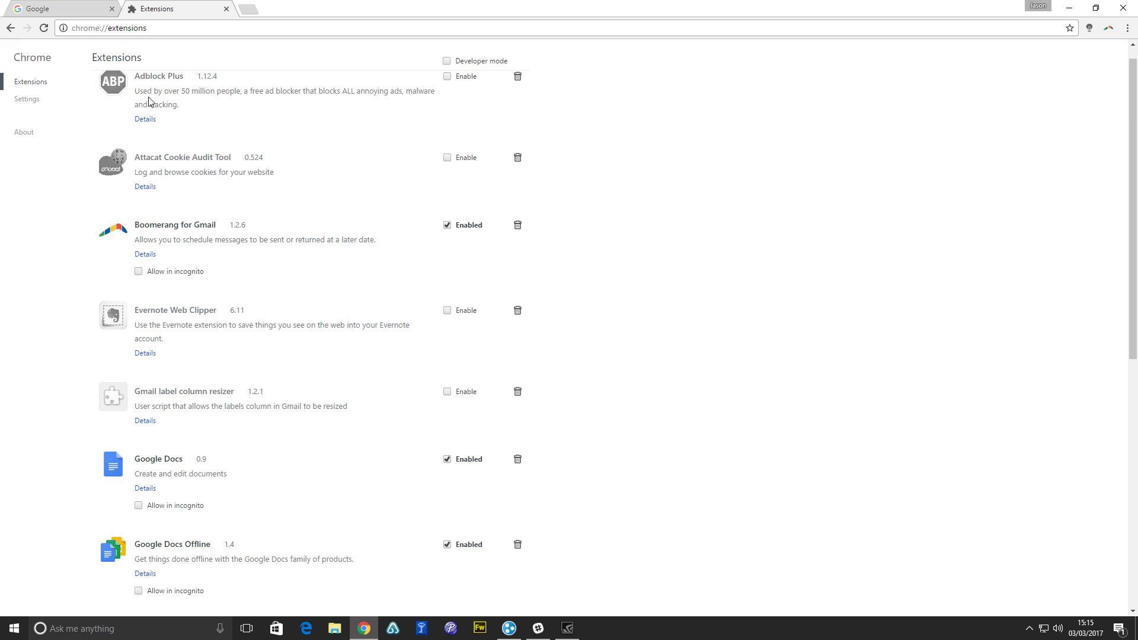
scroll(145, 244, down, 8)
scroll(146, 291, up, 1)
scroll(145, 291, up, 8)
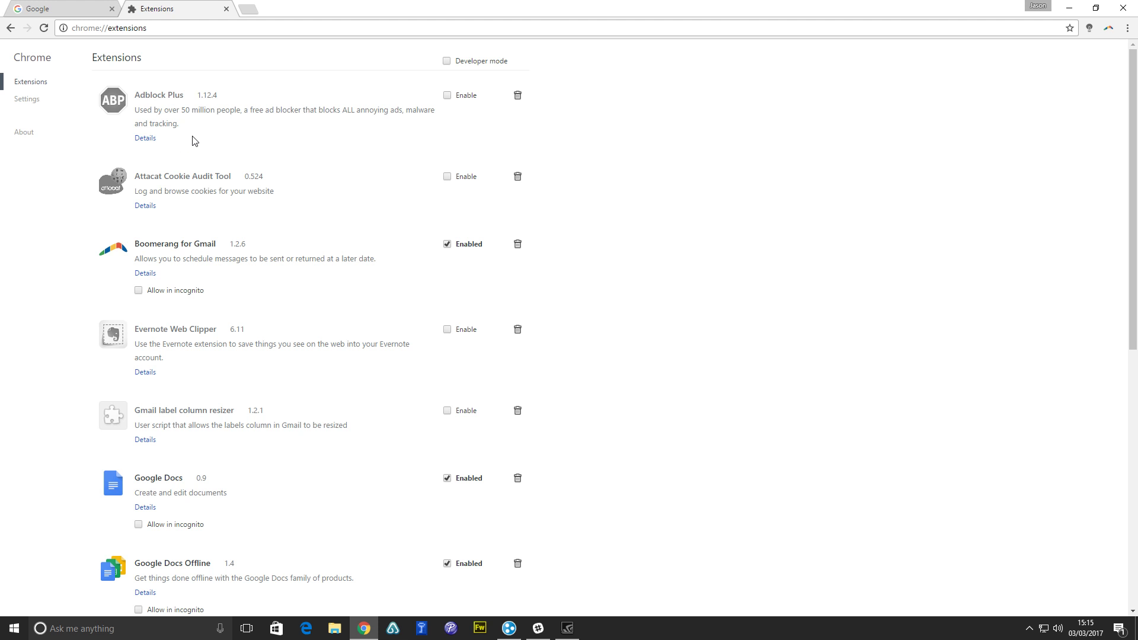
scroll(290, 134, down, 5)
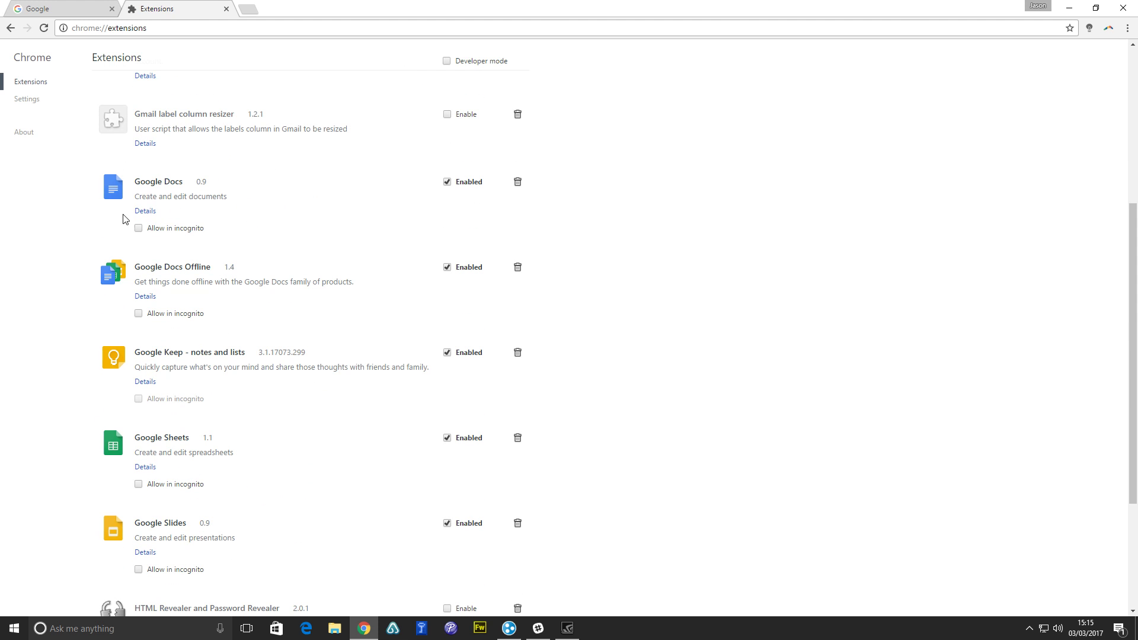
scroll(105, 407, down, 2)
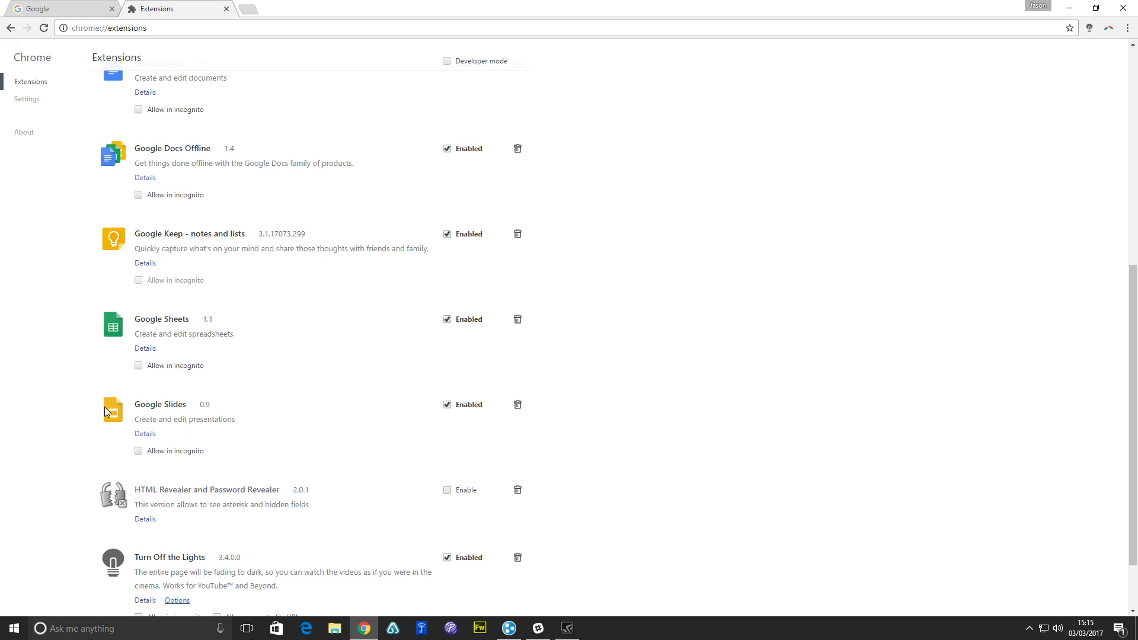
scroll(110, 409, down, 1)
scroll(112, 394, up, 5)
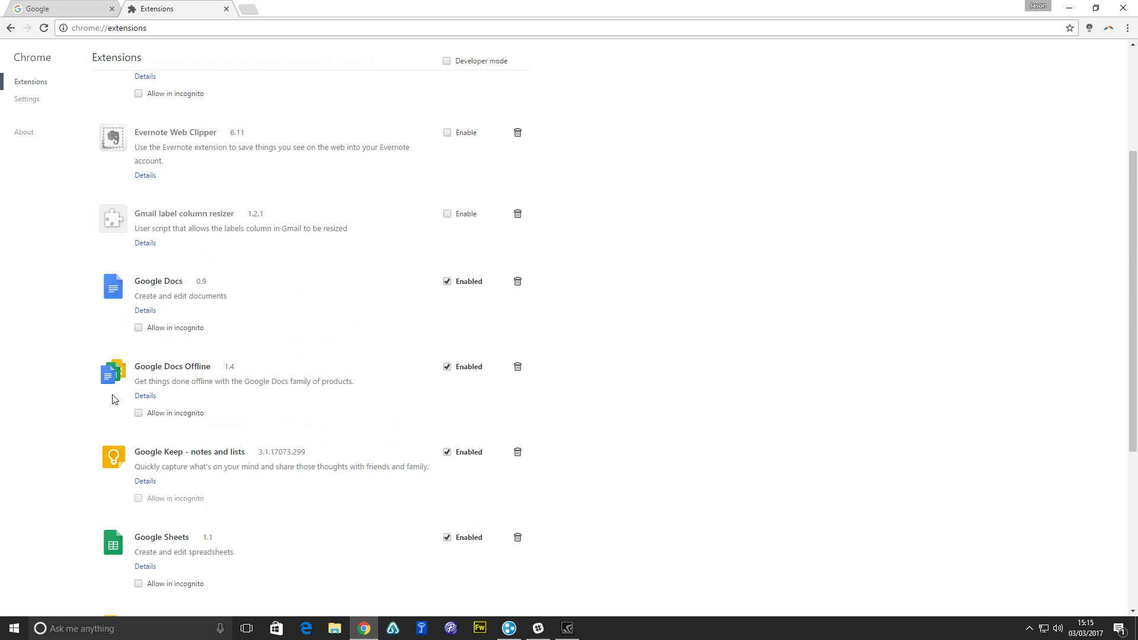
scroll(136, 196, up, 3)
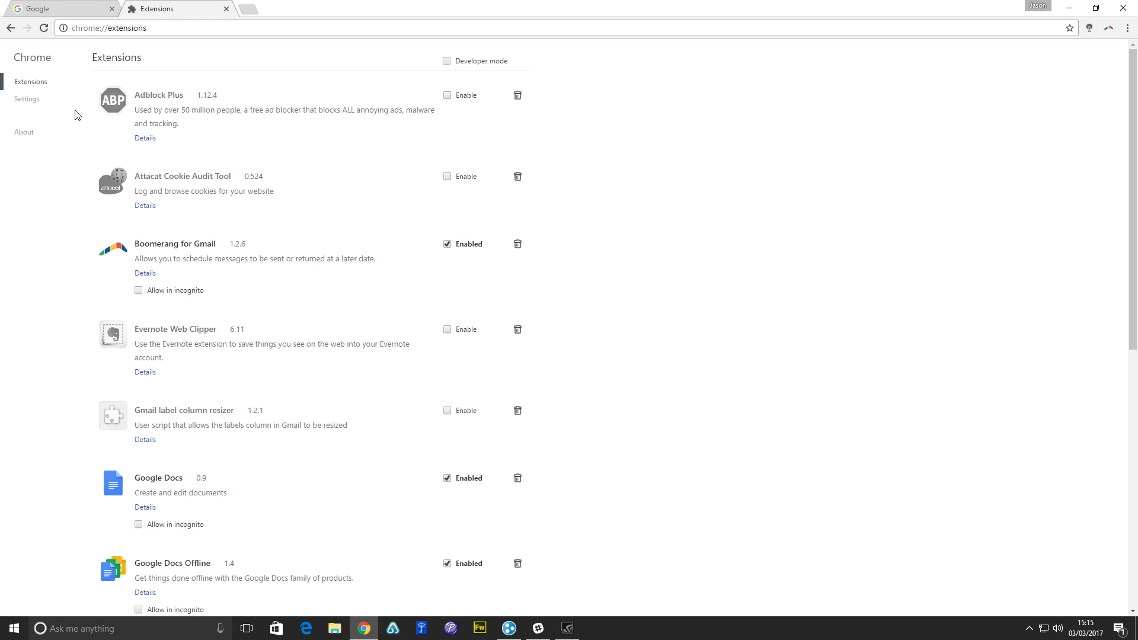
click(27, 101)
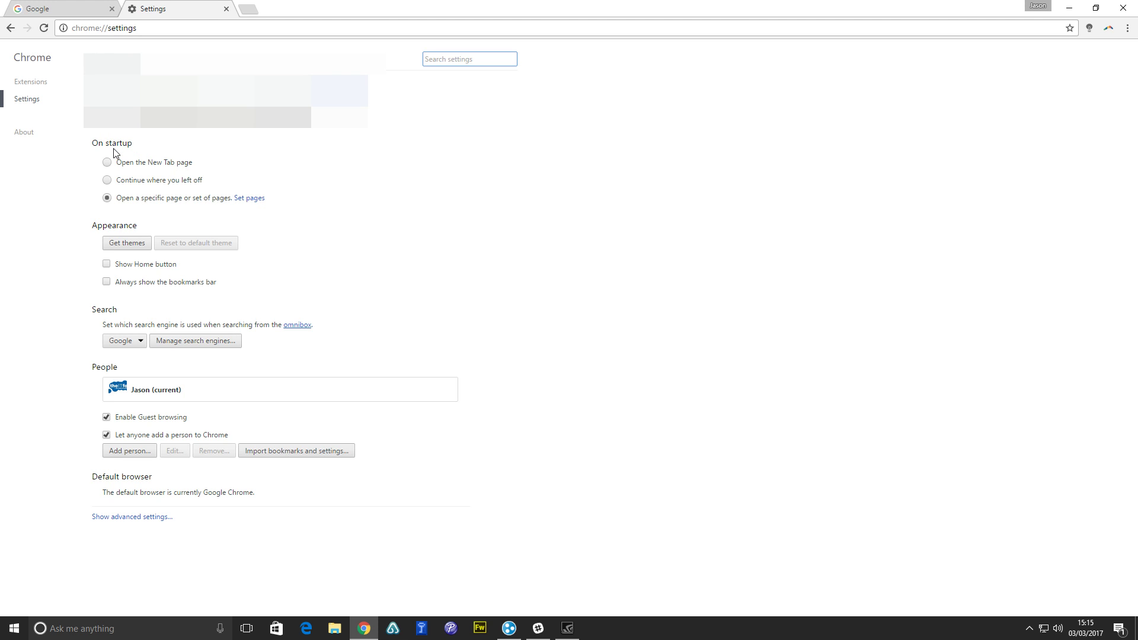
mouse_move(359, 633)
click(249, 199)
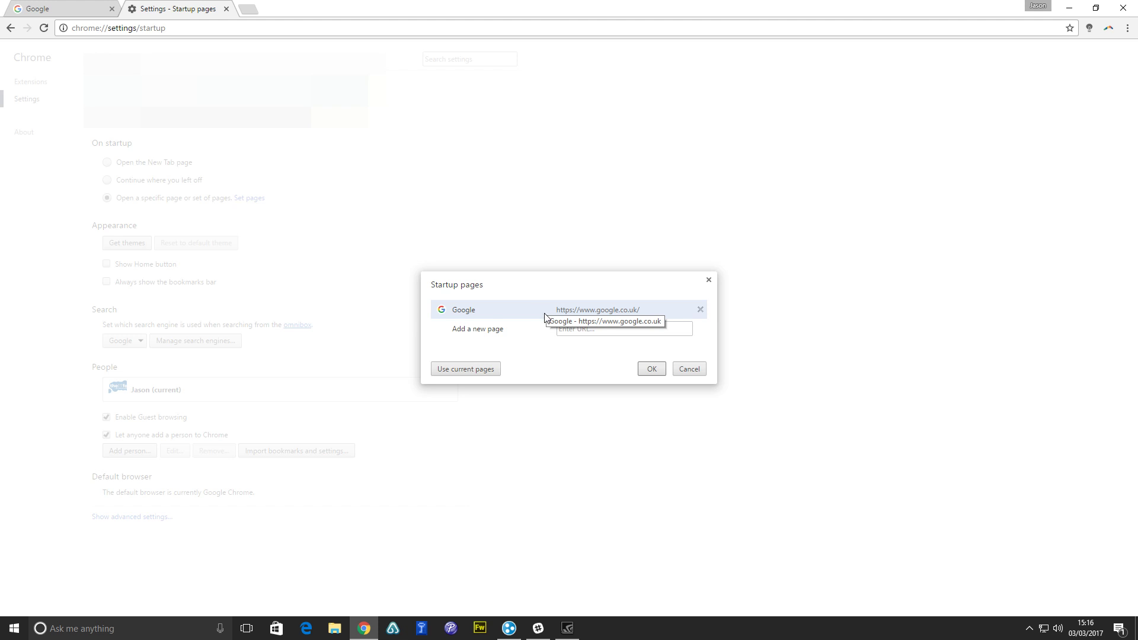
click(700, 310)
click(595, 315)
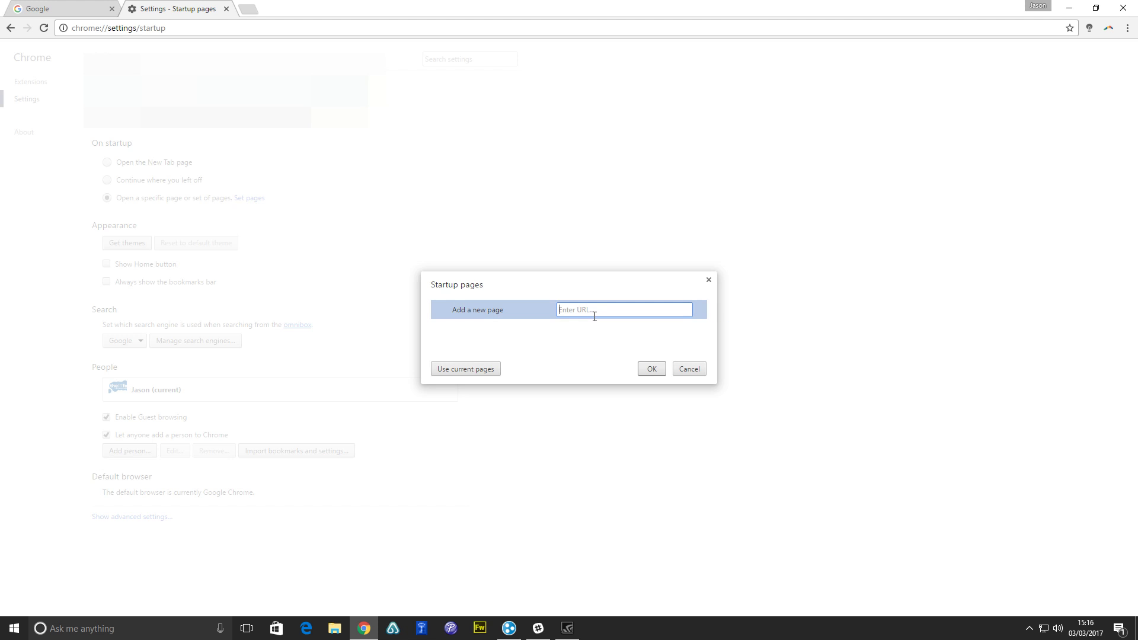
text(goo)
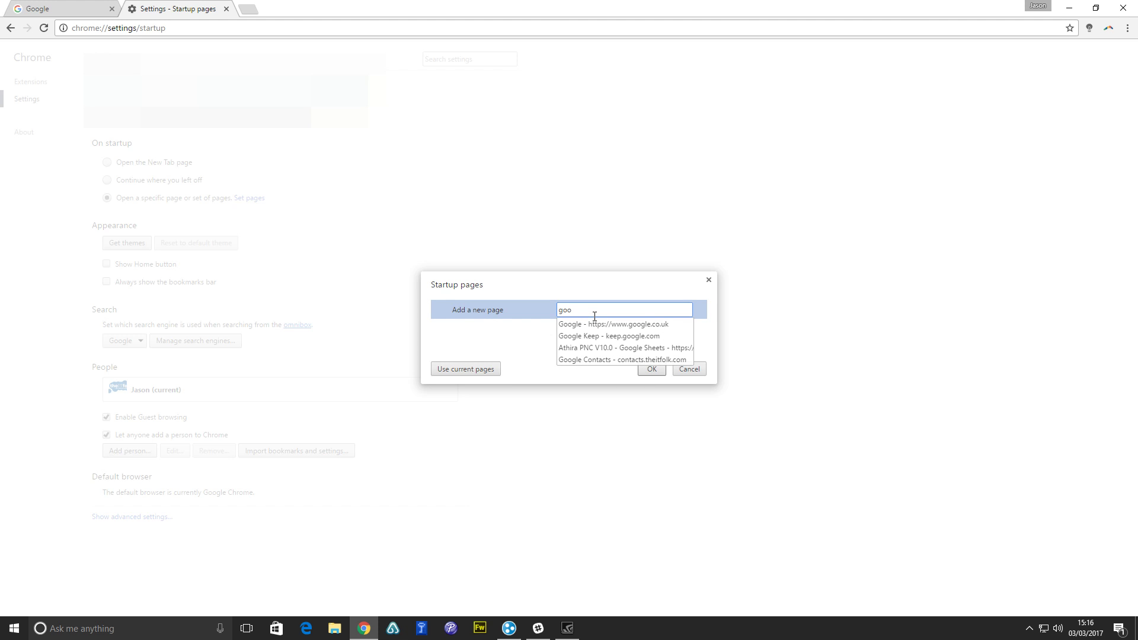
click(623, 324)
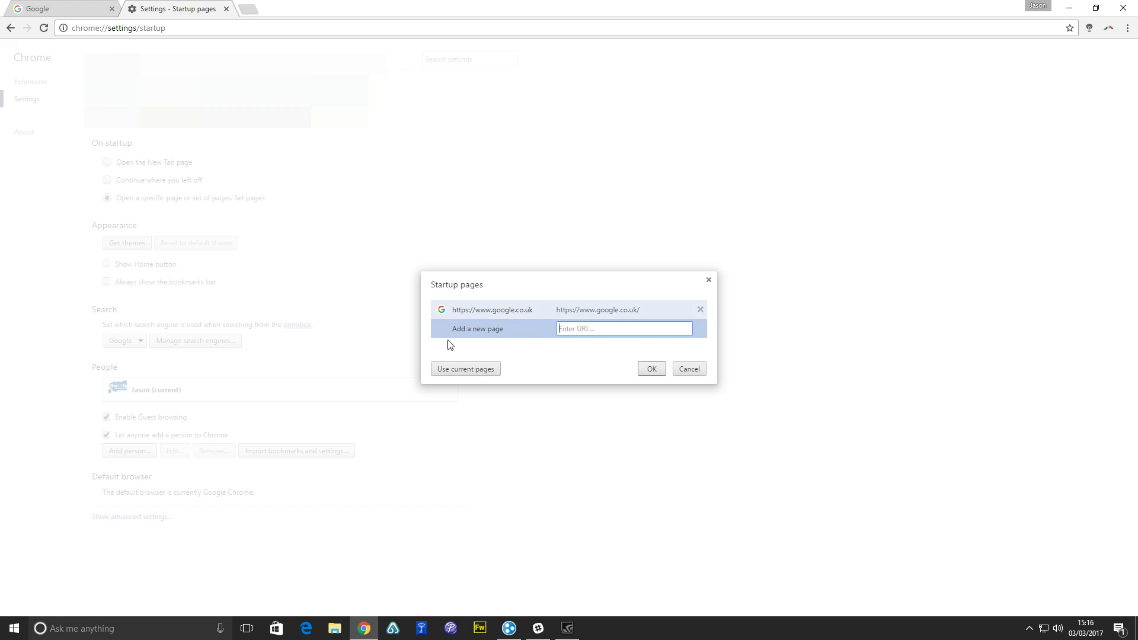
click(651, 369)
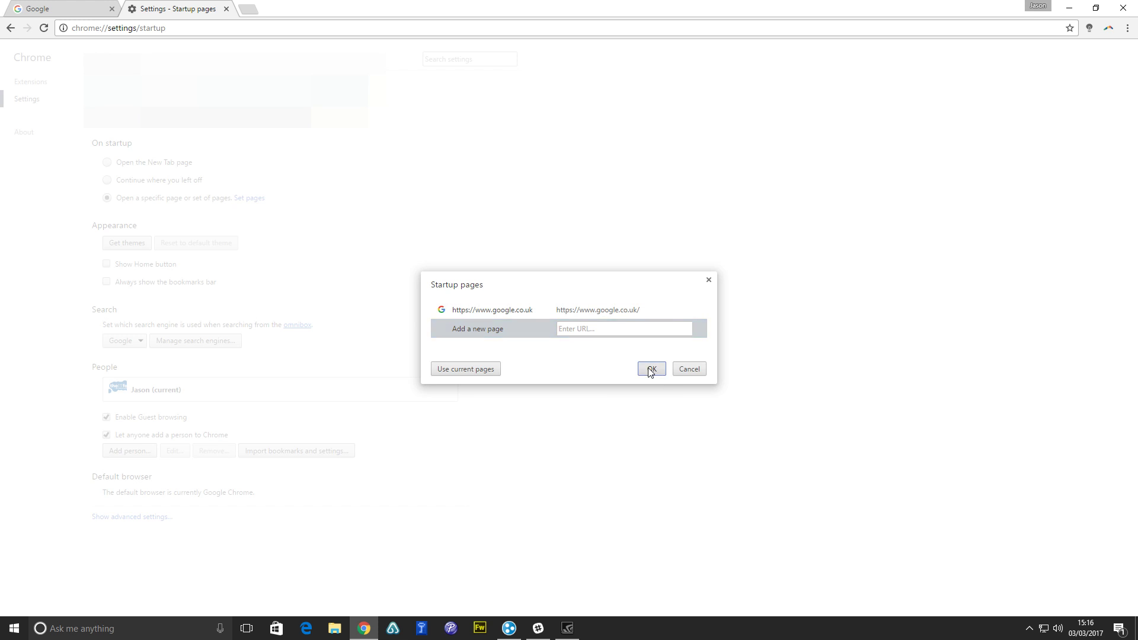
Close and relaunch Chrome to check its startup page, and reopen the browser's settings.
click(1070, 7)
click(363, 632)
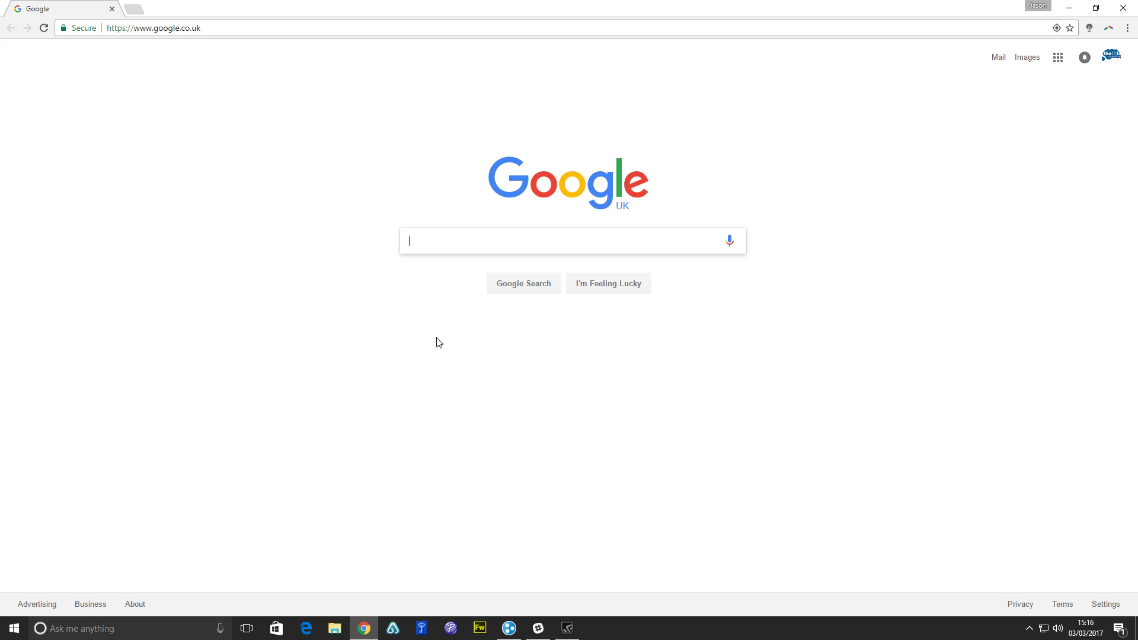
click(1127, 28)
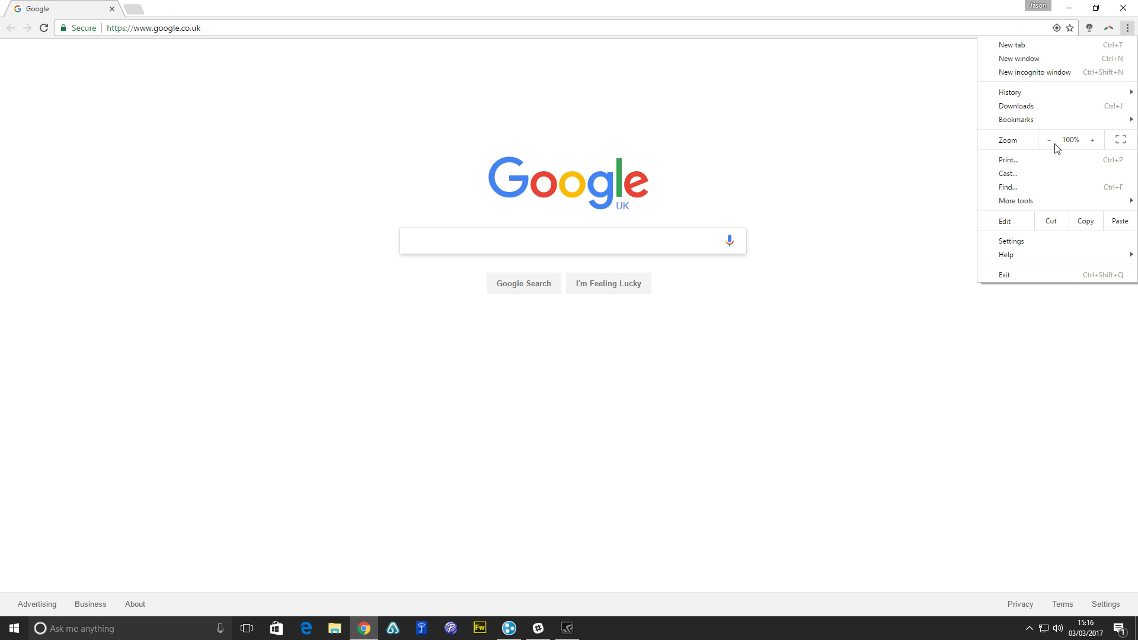
click(1034, 241)
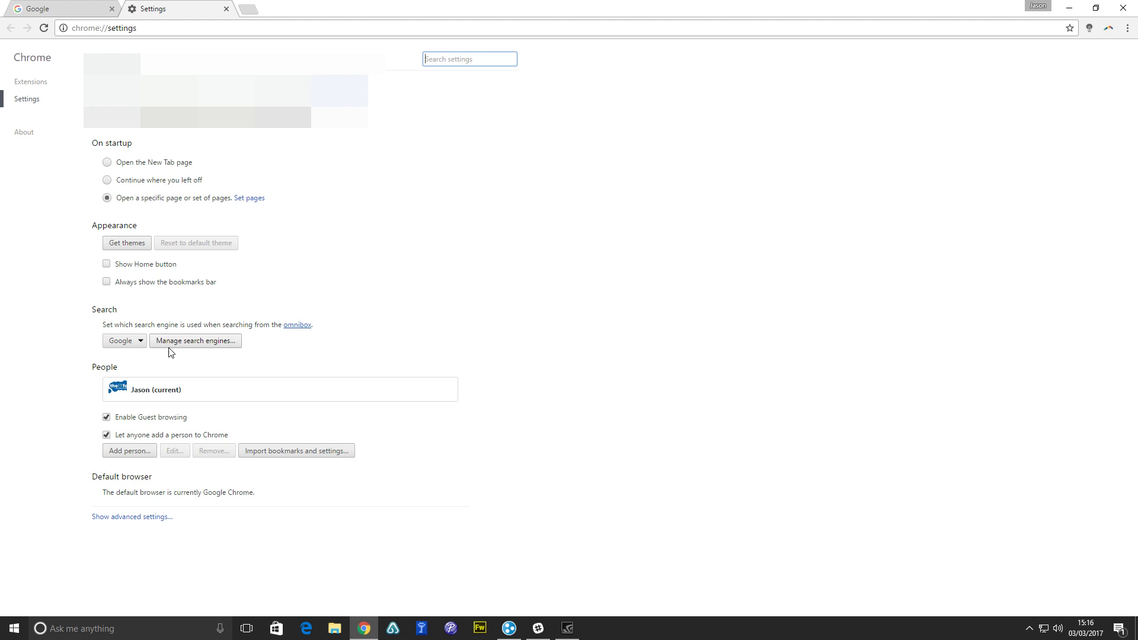
Examine the default and other search engines in Chrome's search engine manager, and close it.
click(185, 347)
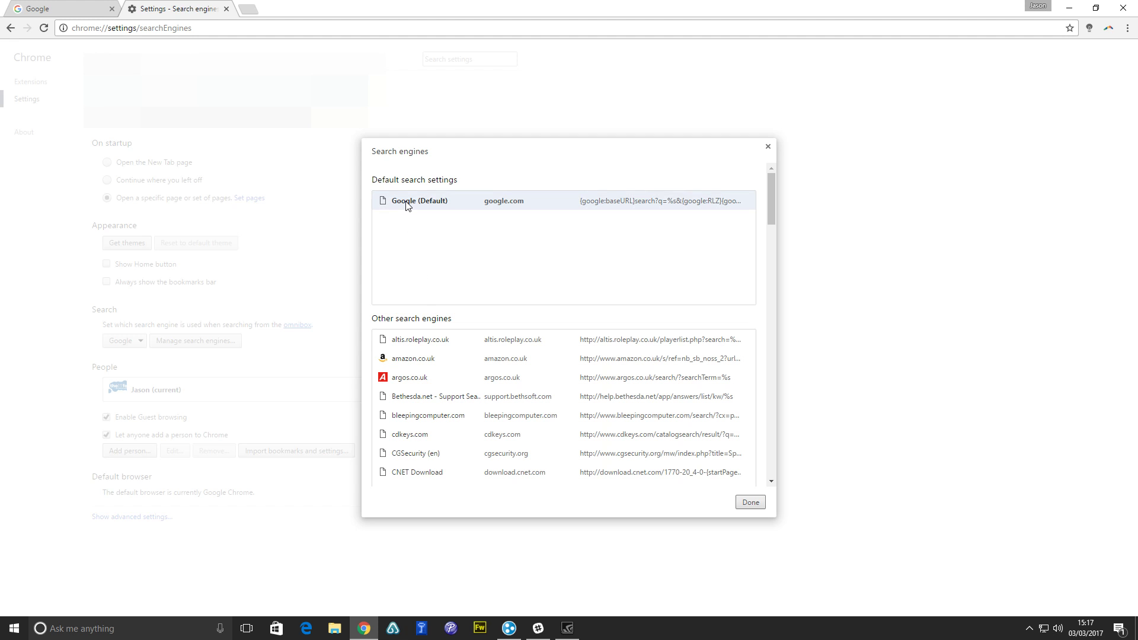
click(608, 199)
click(460, 253)
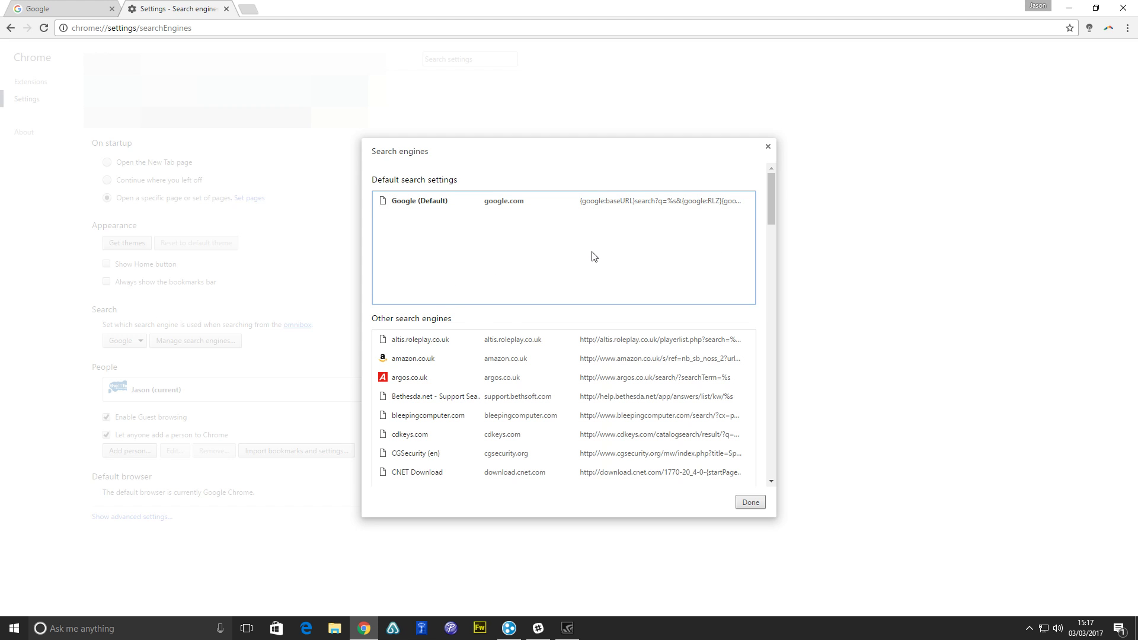
click(747, 503)
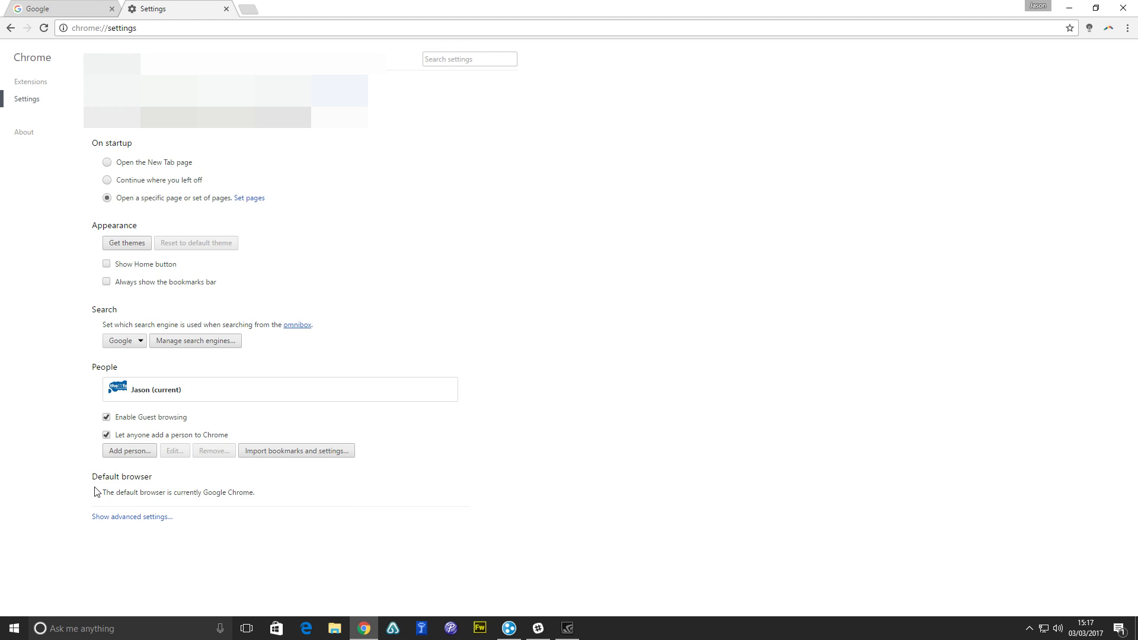
Review the data types and time range options for clearing browsing data in the advanced settings, cancel without clearing, and close Chrome.
click(131, 517)
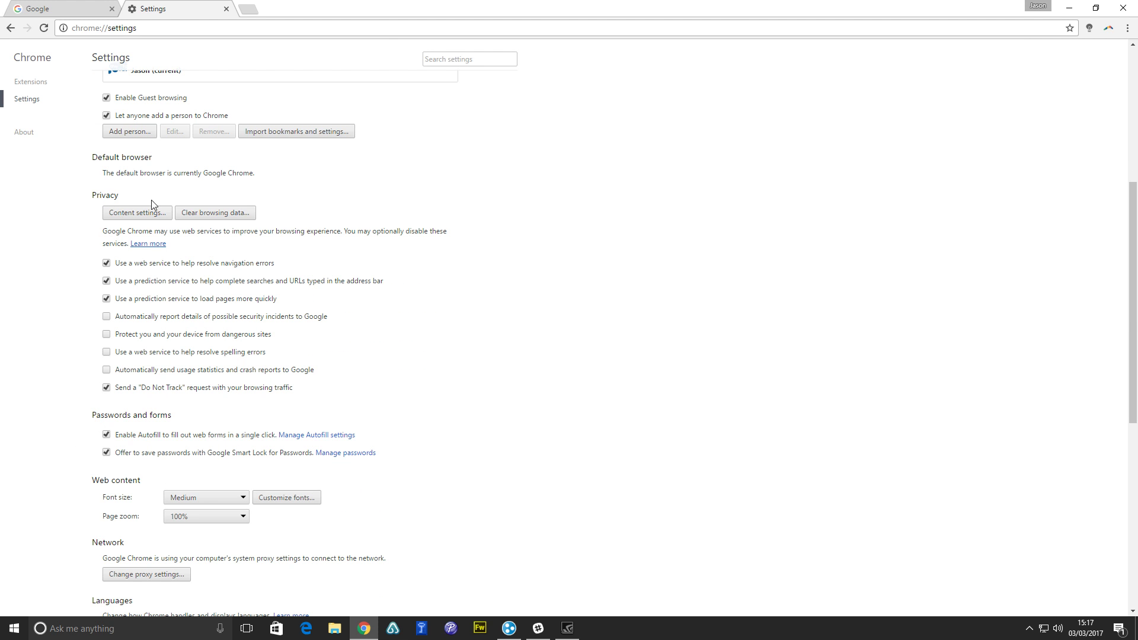
click(209, 214)
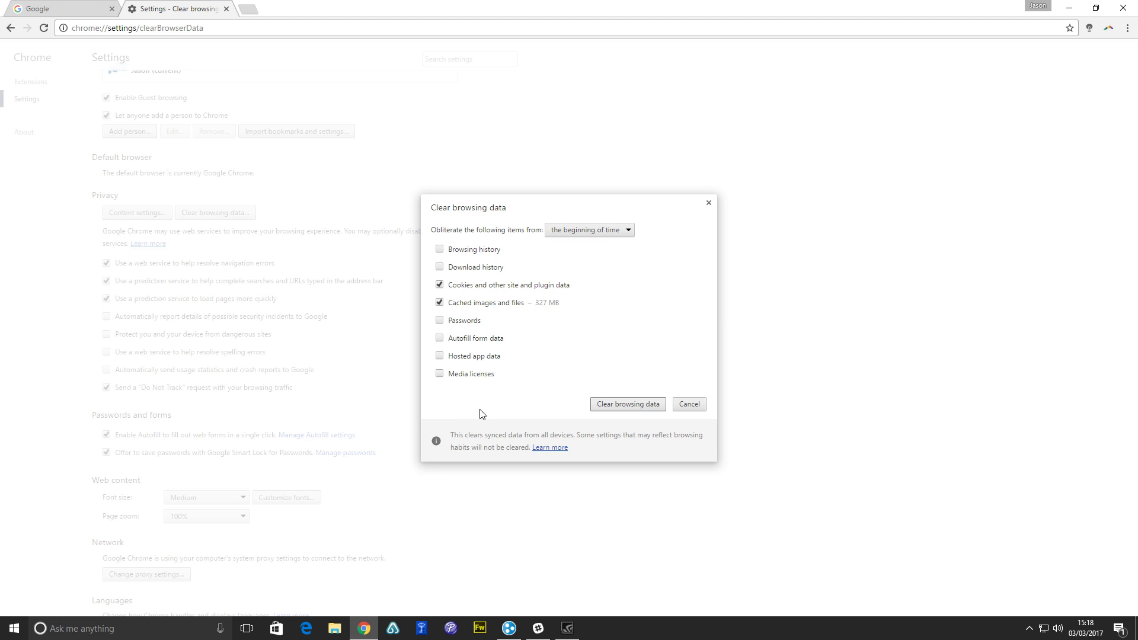
click(601, 237)
click(593, 284)
click(689, 405)
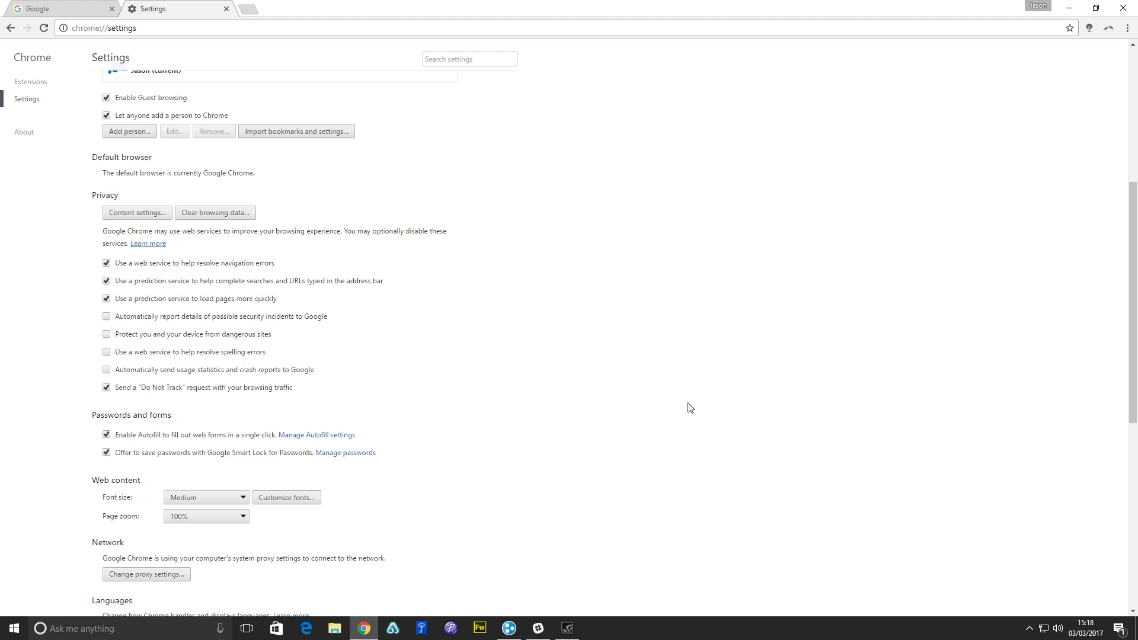
scroll(579, 407, down, 5)
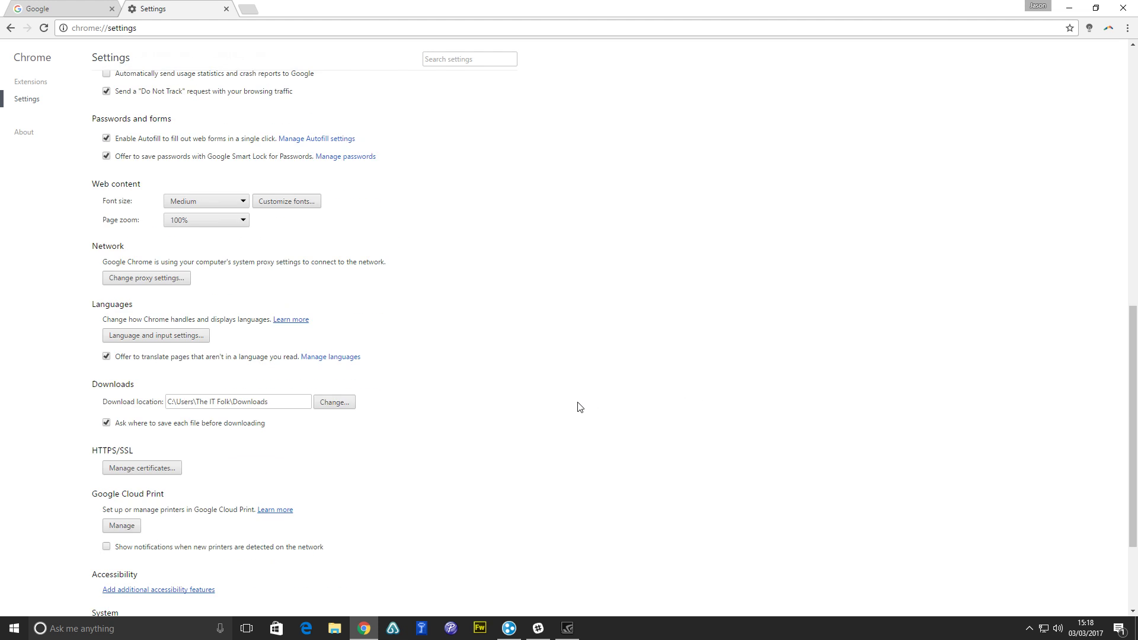
click(1123, 7)
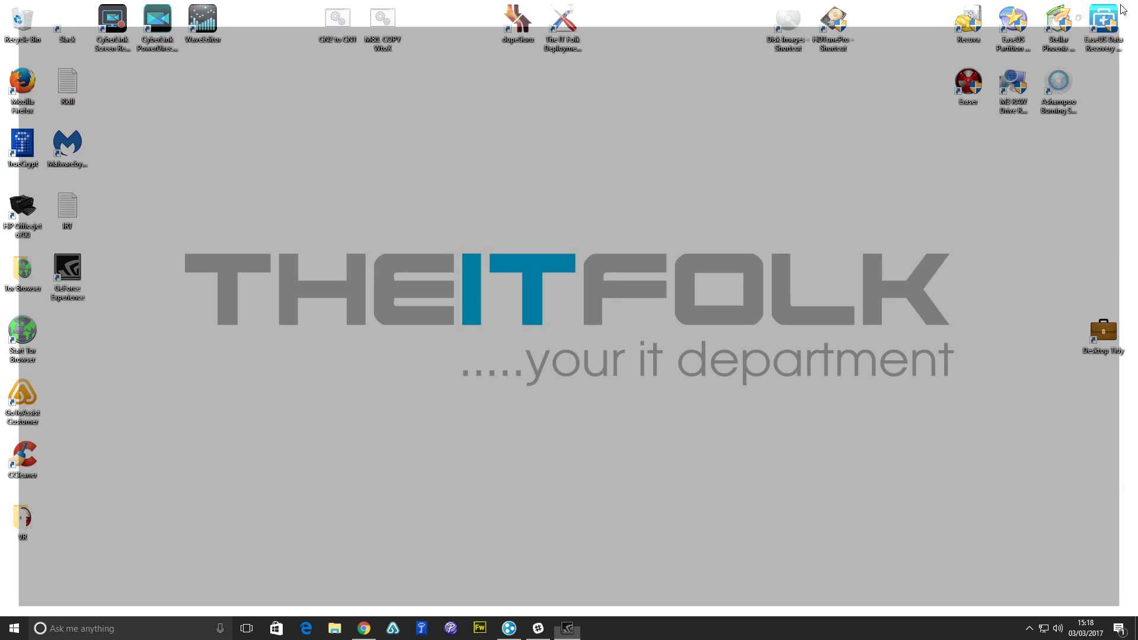